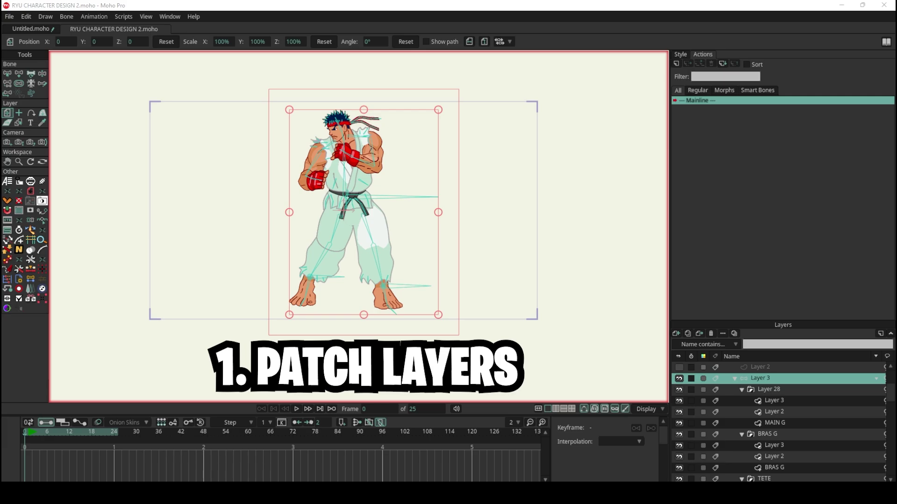
With Manipulate Bones, swing Ryu's left leg bone up and to the left.
{"action": "scroll", "coordinate": [334, 229], "scroll_direction": "up", "scroll_amount": 1}
{"action": "scroll", "coordinate": [335, 230], "scroll_direction": "up", "scroll_amount": 3}
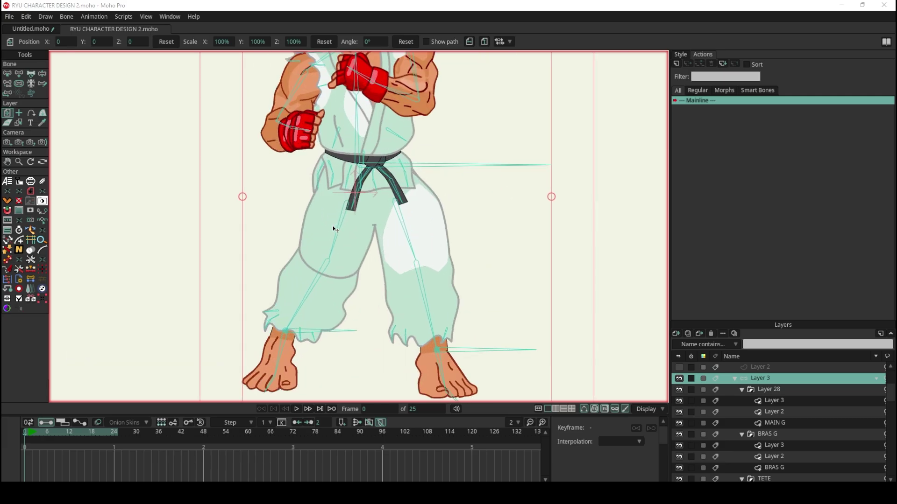
{"action": "scroll", "coordinate": [345, 215], "scroll_direction": "down", "scroll_amount": 3}
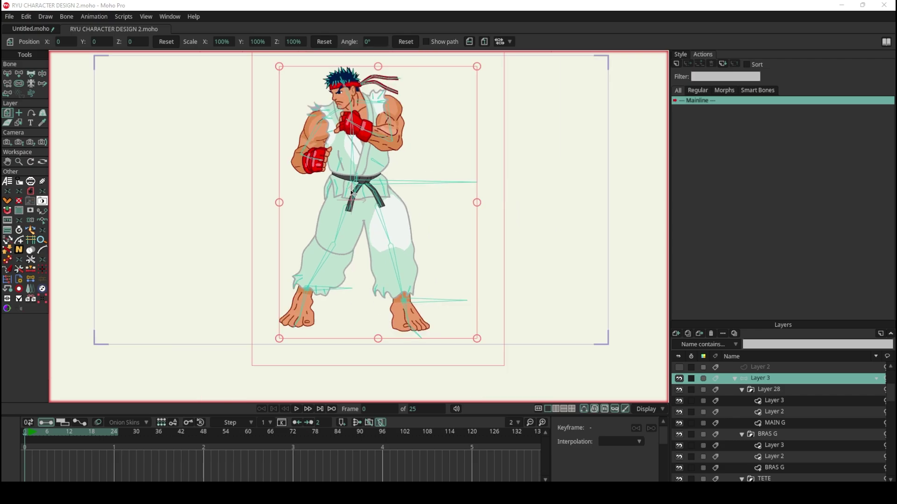
{"action": "scroll", "coordinate": [354, 149], "scroll_direction": "down", "scroll_amount": 2}
{"action": "scroll", "coordinate": [356, 100], "scroll_direction": "up", "scroll_amount": 2}
{"action": "scroll", "coordinate": [356, 95], "scroll_direction": "up", "scroll_amount": 1}
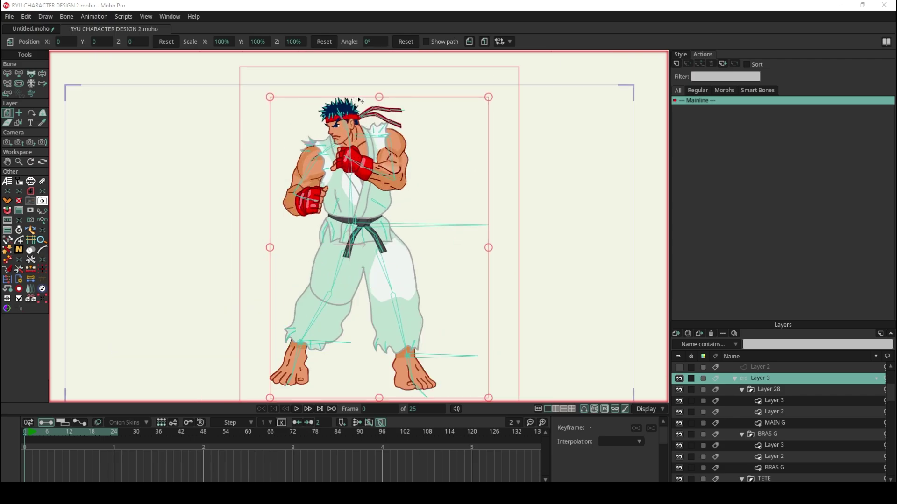
{"action": "scroll", "coordinate": [380, 255], "scroll_direction": "down", "scroll_amount": 2}
{"action": "scroll", "coordinate": [359, 282], "scroll_direction": "up", "scroll_amount": 2}
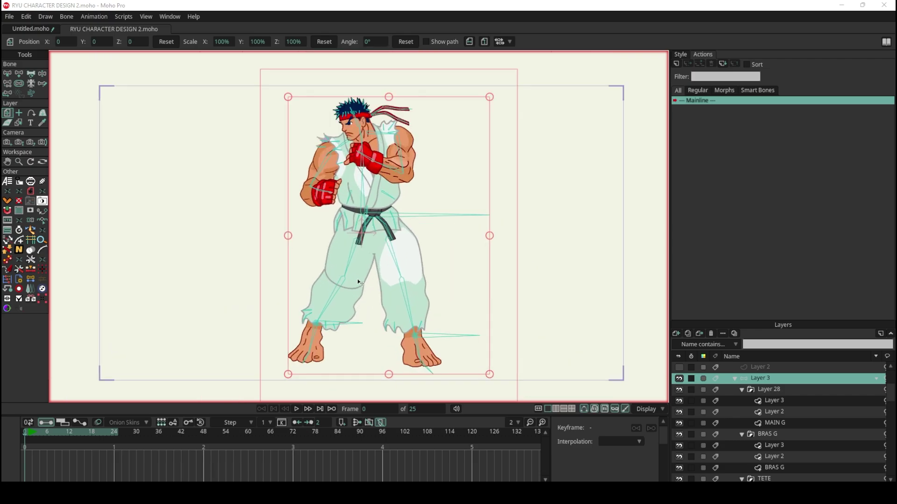
{"action": "scroll", "coordinate": [346, 282], "scroll_direction": "up", "scroll_amount": 3}
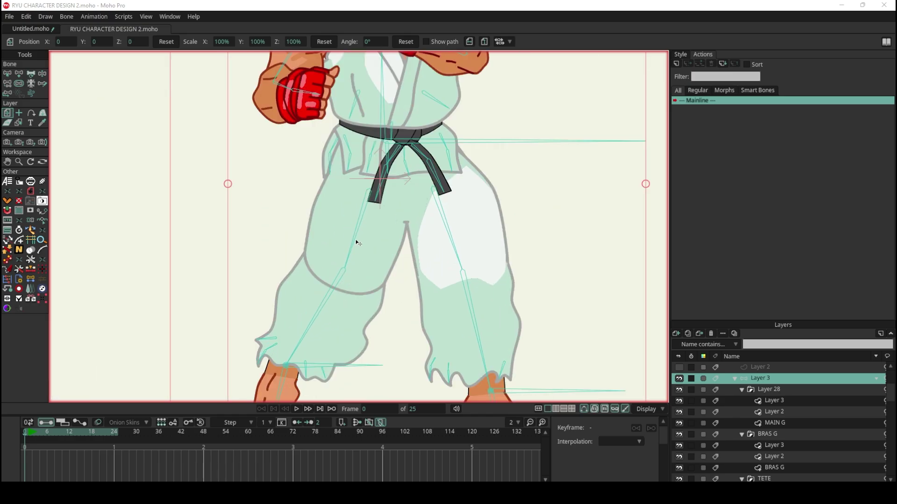
{"action": "scroll", "coordinate": [335, 291], "scroll_direction": "up", "scroll_amount": 1}
{"action": "scroll", "coordinate": [344, 273], "scroll_direction": "up", "scroll_amount": 1}
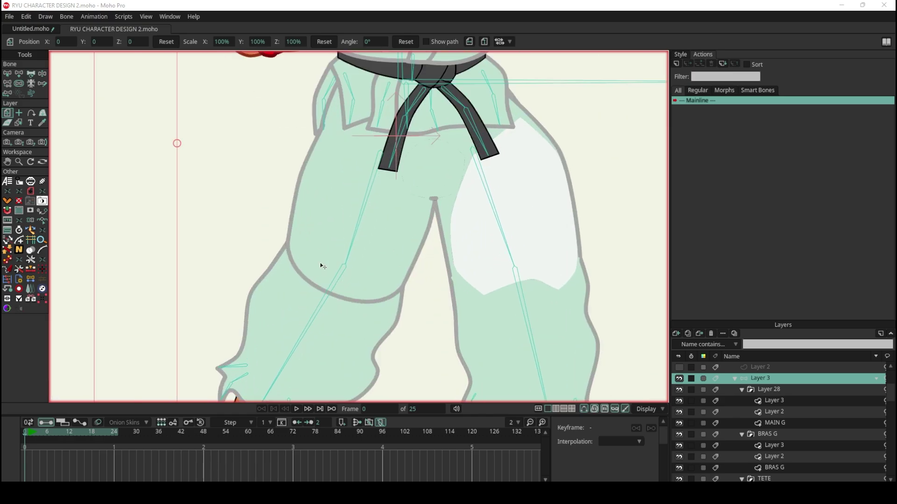
{"action": "scroll", "coordinate": [290, 255], "scroll_direction": "down", "scroll_amount": 3}
{"action": "scroll", "coordinate": [296, 268], "scroll_direction": "up", "scroll_amount": 3}
{"action": "scroll", "coordinate": [290, 252], "scroll_direction": "up", "scroll_amount": 1}
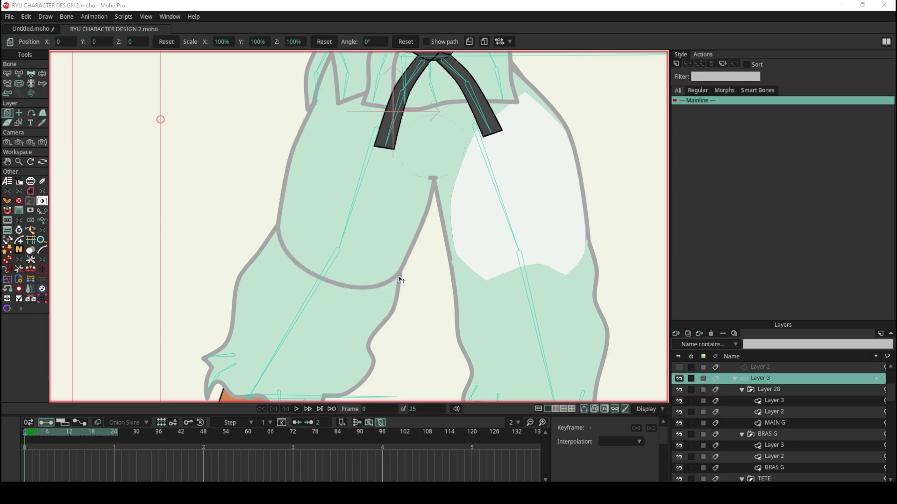
{"action": "left_click", "coordinate": [42, 73]}
{"action": "scroll", "coordinate": [223, 180], "scroll_direction": "down", "scroll_amount": 3}
{"action": "mouse_move", "coordinate": [296, 316]}
{"action": "left_mouse_down"}
{"action": "mouse_move", "coordinate": [256, 239]}
{"action": "mouse_move", "coordinate": [255, 220]}
{"action": "left_mouse_up"}
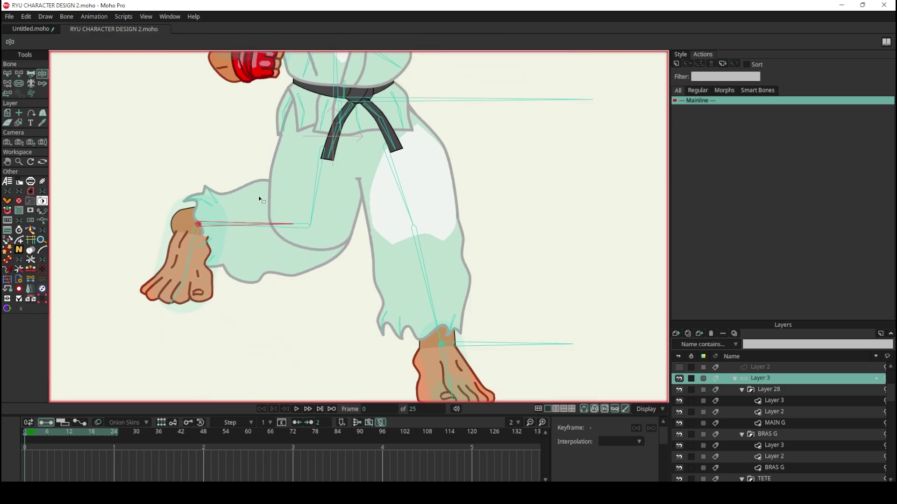
Bring the left leg back down close to its original standing pose.
{"action": "left_click_drag", "start_coordinate": [296, 253], "coordinate": [328, 309]}
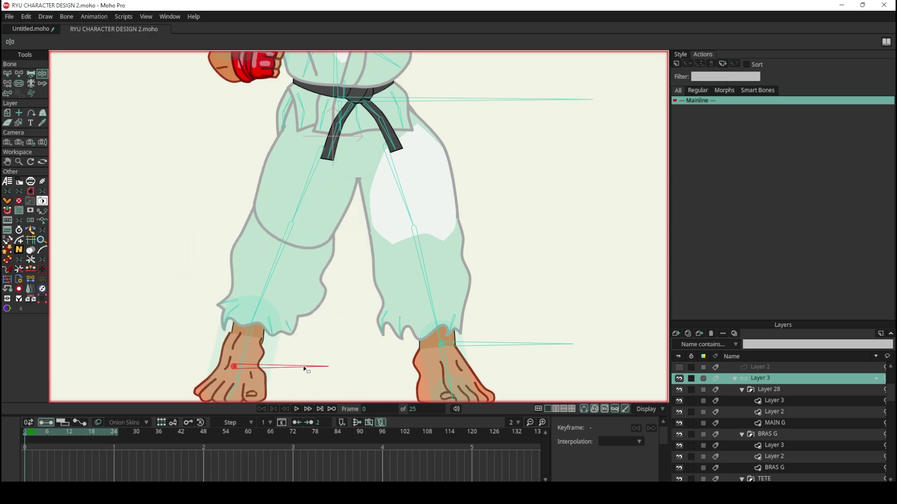
{"action": "left_click_drag", "start_coordinate": [328, 310], "coordinate": [302, 292]}
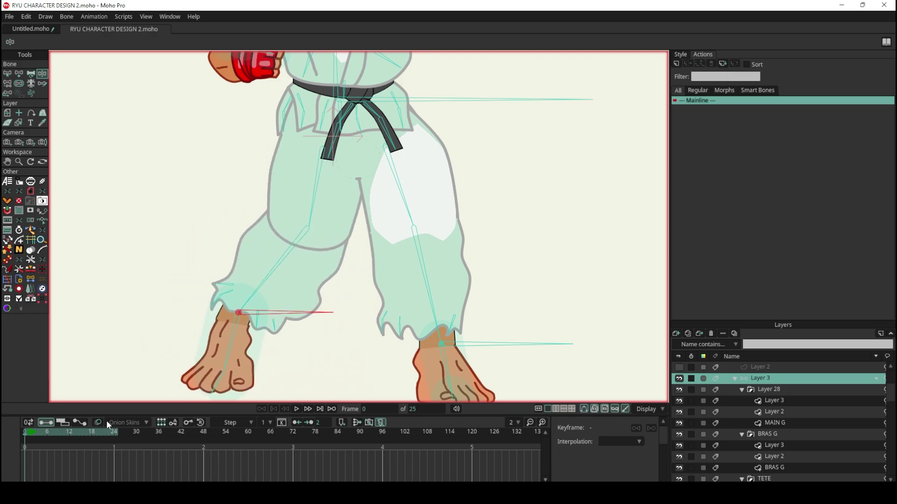
{"action": "left_click", "coordinate": [25, 437]}
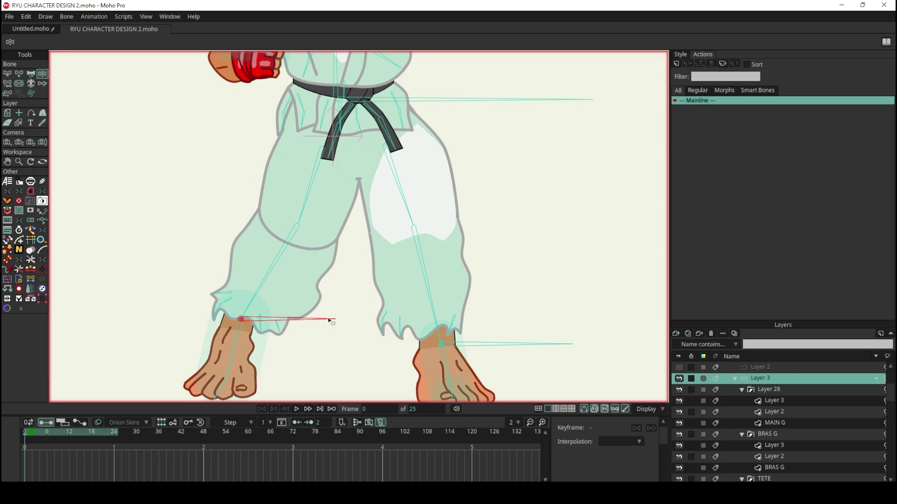
{"action": "scroll", "coordinate": [287, 203], "scroll_direction": "up", "scroll_amount": 3}
{"action": "scroll", "coordinate": [275, 224], "scroll_direction": "up", "scroll_amount": 3}
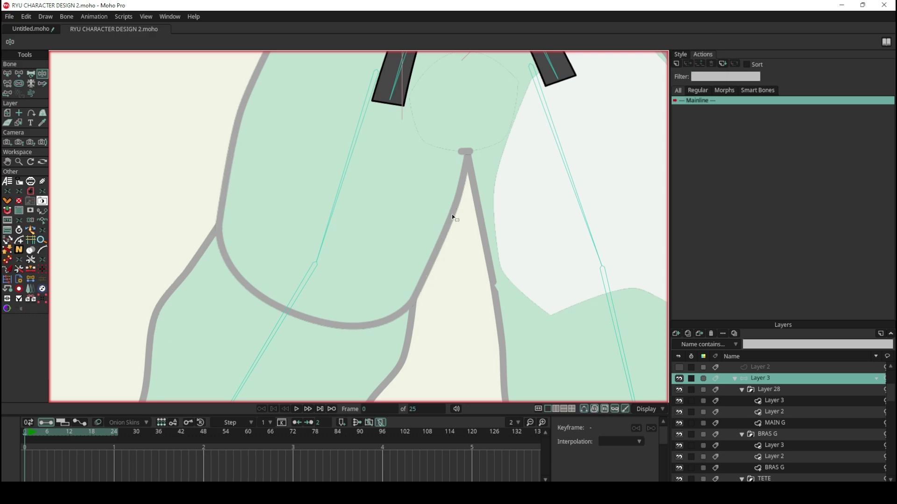
{"action": "scroll", "coordinate": [387, 158], "scroll_direction": "down", "scroll_amount": 3}
{"action": "scroll", "coordinate": [403, 157], "scroll_direction": "up", "scroll_amount": 2}
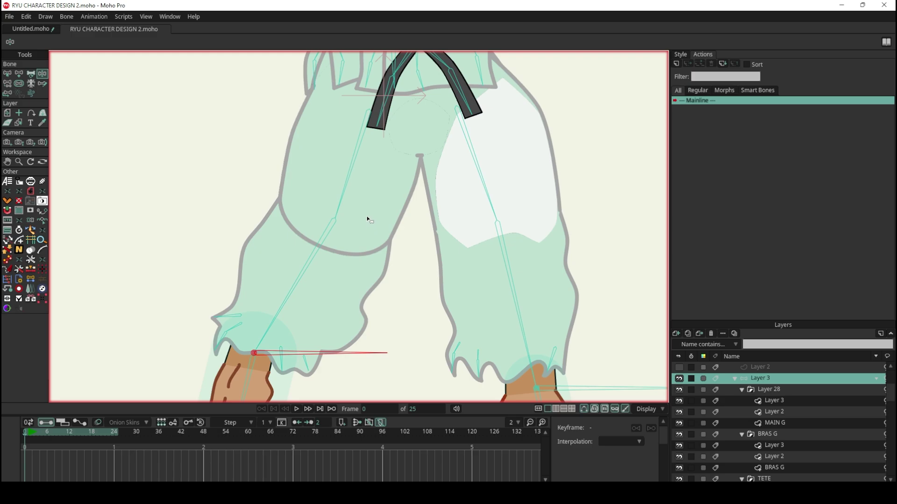
Select the CUISSE G thigh layer, above JAMBEE G, and bring up the New Layer types.
{"action": "left_click", "coordinate": [371, 220], "text": "ctrl+alt"}
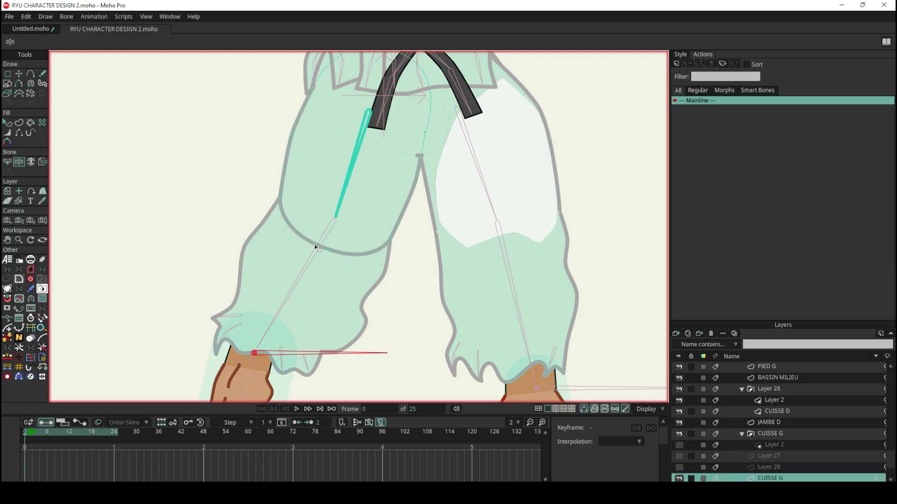
{"action": "scroll", "coordinate": [332, 164], "scroll_direction": "up", "scroll_amount": 1}
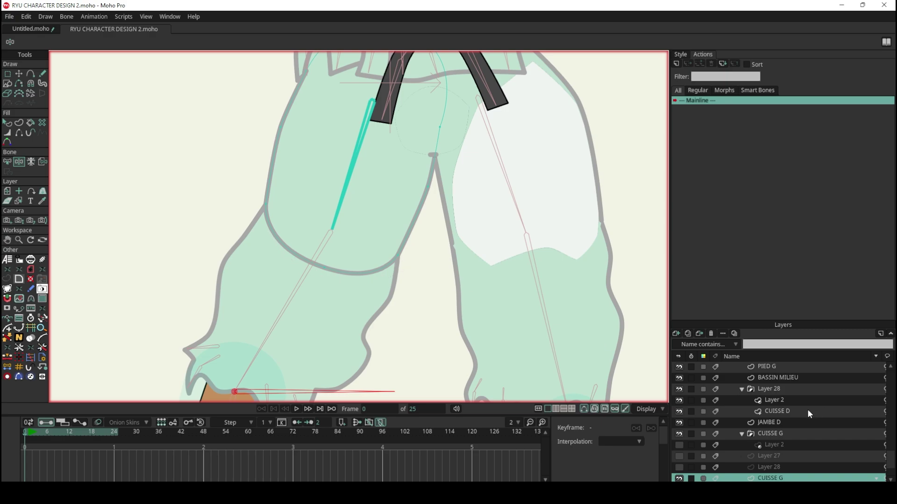
{"action": "scroll", "coordinate": [809, 413], "scroll_direction": "down", "scroll_amount": 2}
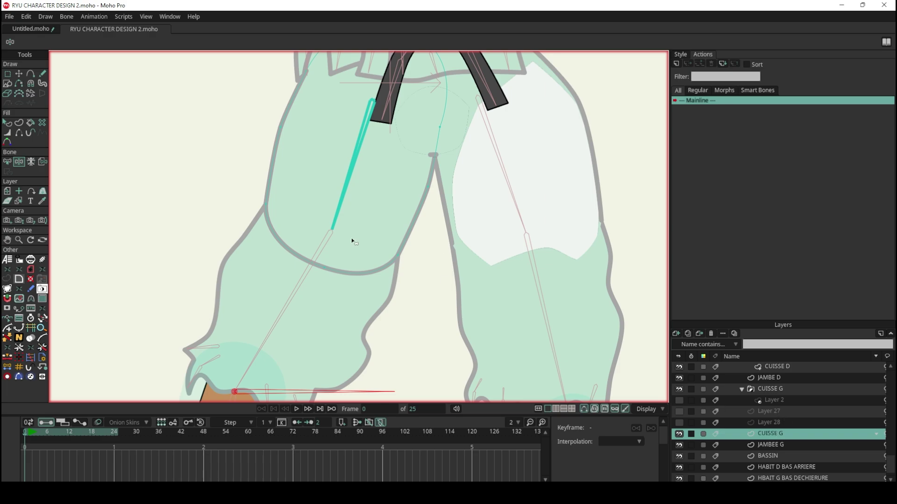
{"action": "left_click", "coordinate": [783, 444]}
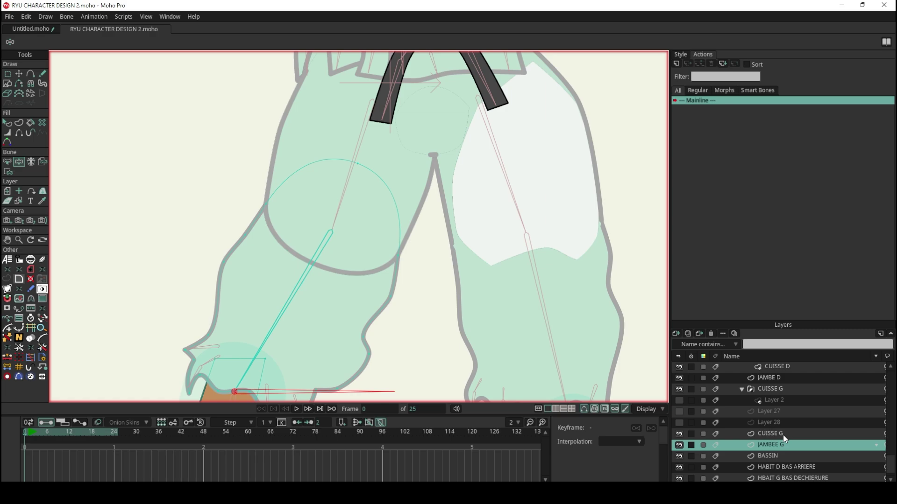
{"action": "left_click", "coordinate": [780, 434]}
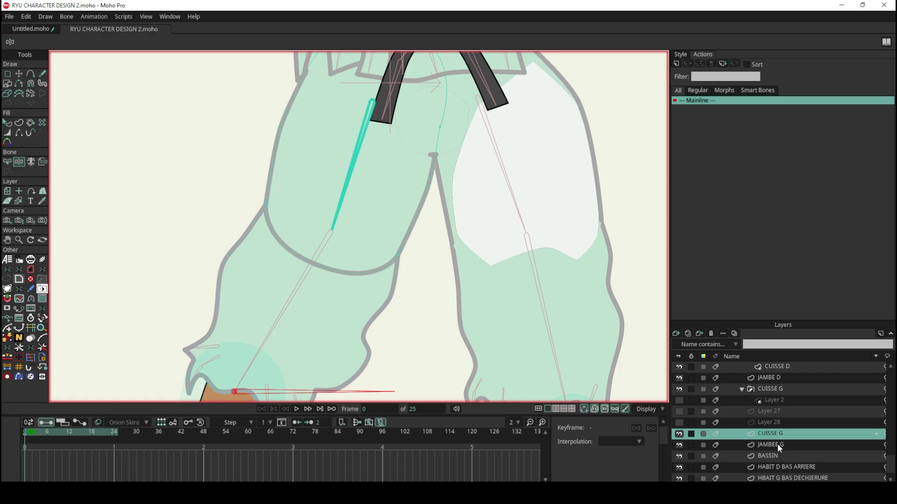
{"action": "left_click", "coordinate": [778, 445]}
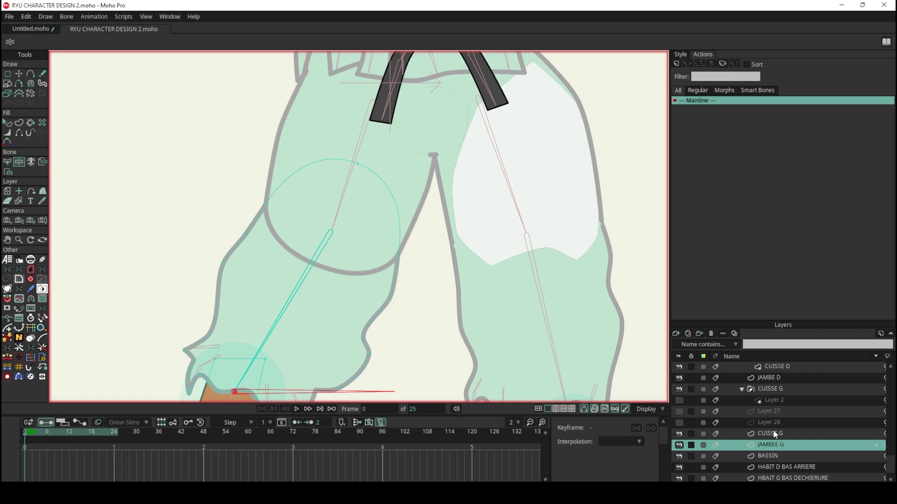
{"action": "left_click", "coordinate": [773, 434]}
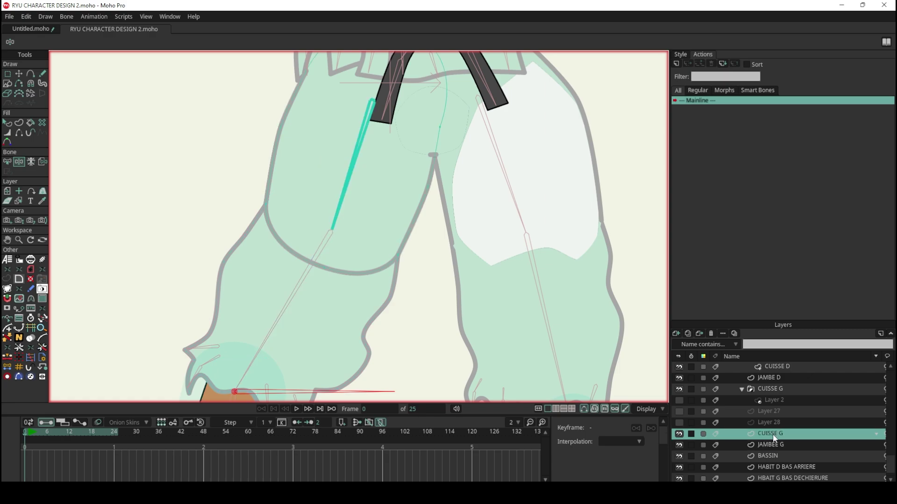
{"action": "left_click", "coordinate": [677, 334]}
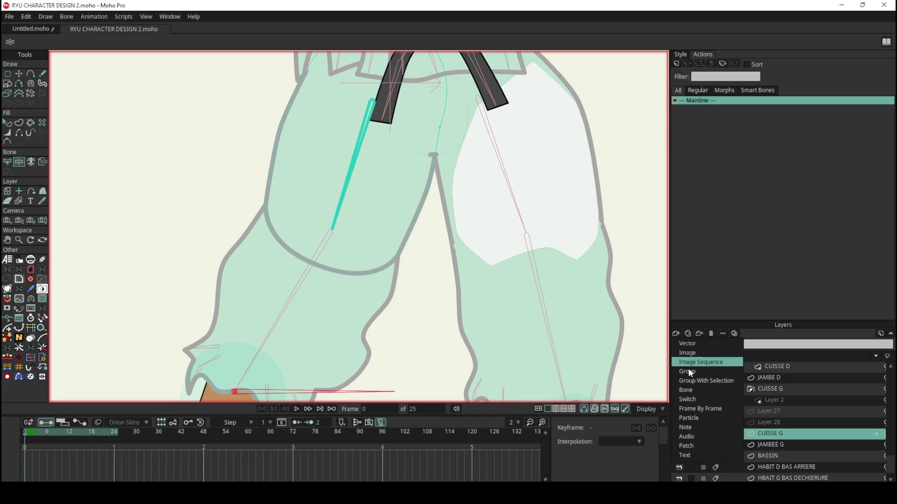
Add a Patch layer targeting JAMBEE G, creating JAMBEE G-Patch above CUISSE G.
{"action": "left_click", "coordinate": [705, 447]}
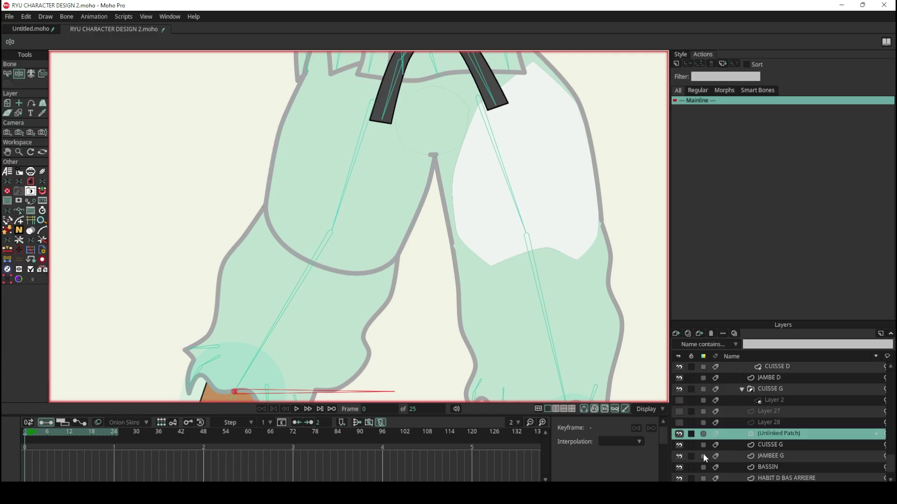
{"action": "mouse_move", "coordinate": [452, 92]}
{"action": "left_mouse_down"}
{"action": "mouse_move", "coordinate": [541, 141]}
{"action": "mouse_move", "coordinate": [564, 115]}
{"action": "left_mouse_up"}
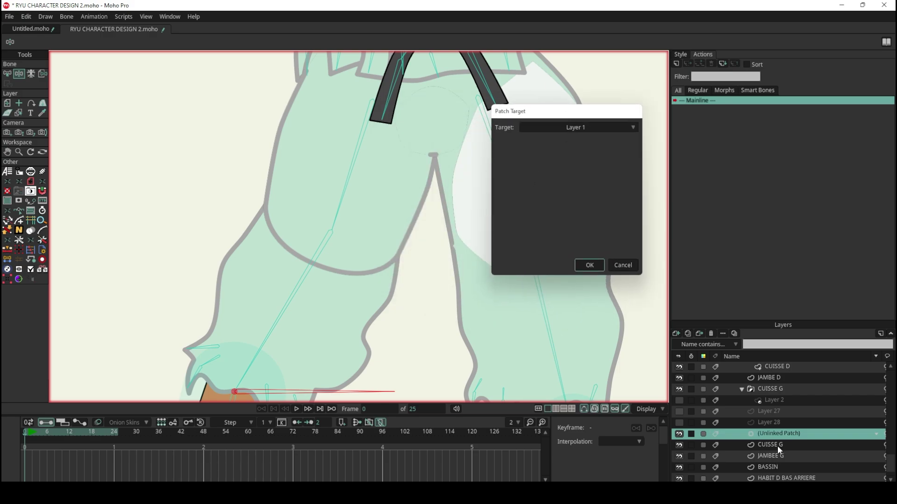
{"action": "left_click", "coordinate": [607, 126]}
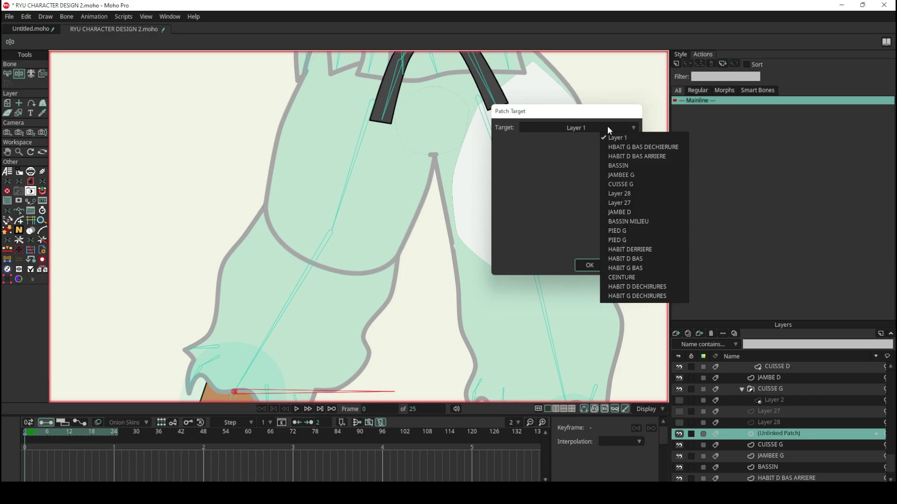
{"action": "left_click", "coordinate": [573, 127]}
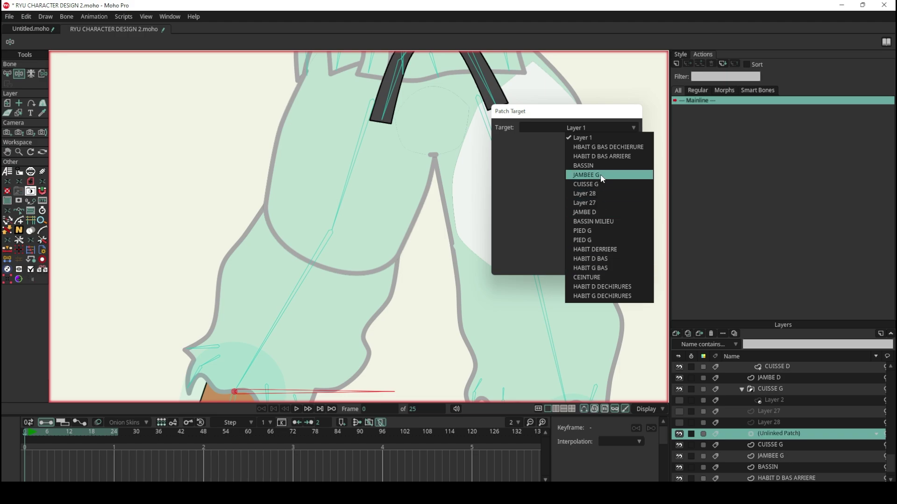
{"action": "left_click", "coordinate": [588, 175]}
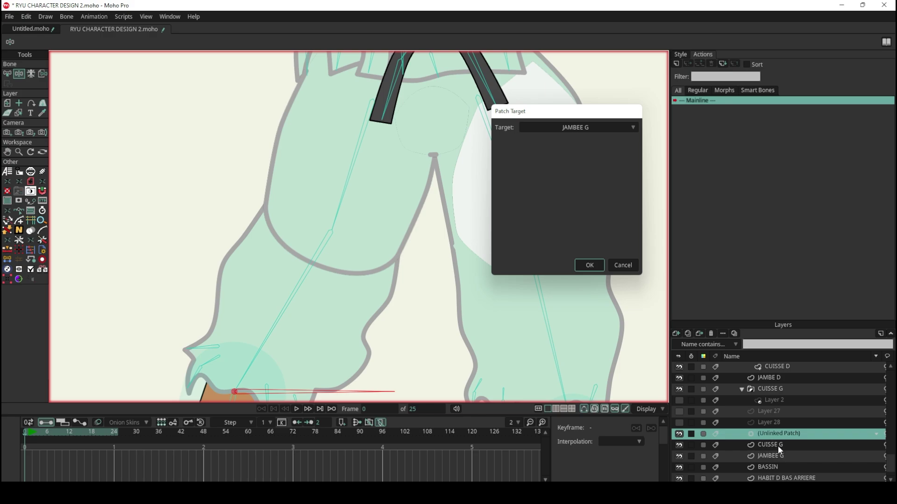
{"action": "left_click", "coordinate": [588, 265]}
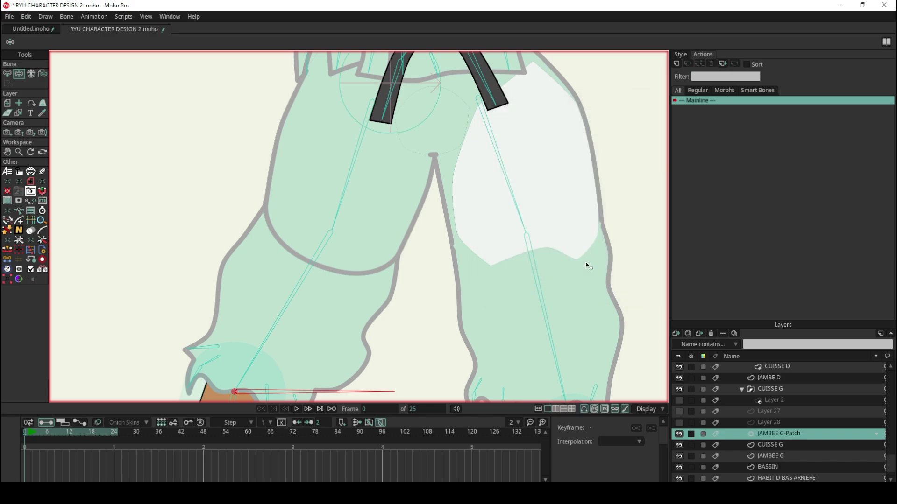
{"action": "scroll", "coordinate": [493, 244], "scroll_direction": "down", "scroll_amount": 2}
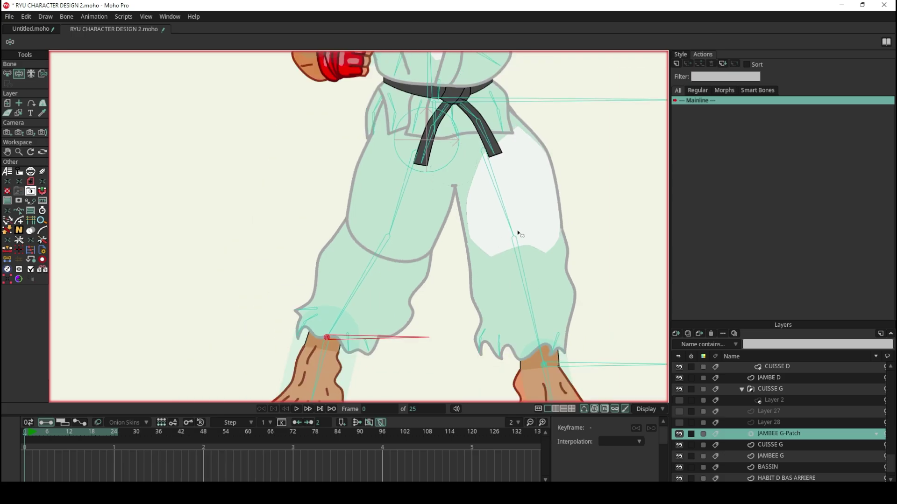
{"action": "scroll", "coordinate": [462, 131], "scroll_direction": "up", "scroll_amount": 2}
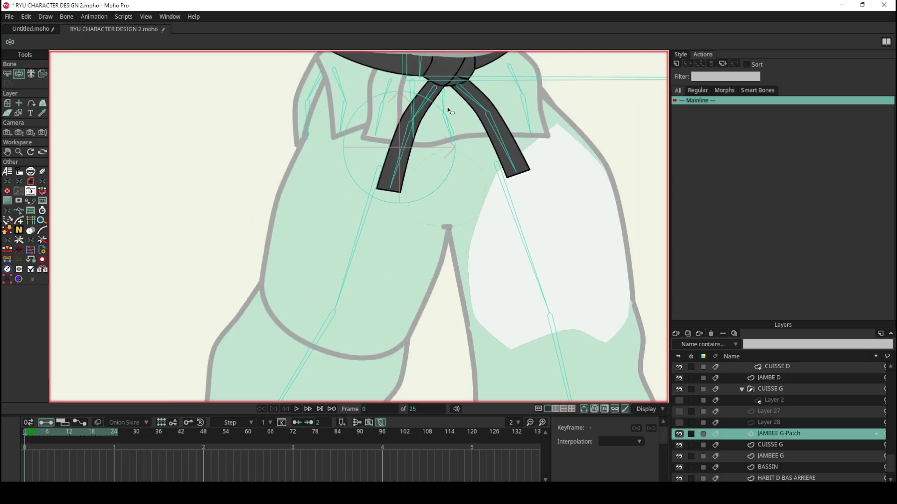
Move the patch circle onto Ryu's left thigh and scale it to 191.7%.
{"action": "left_click", "coordinate": [7, 103]}
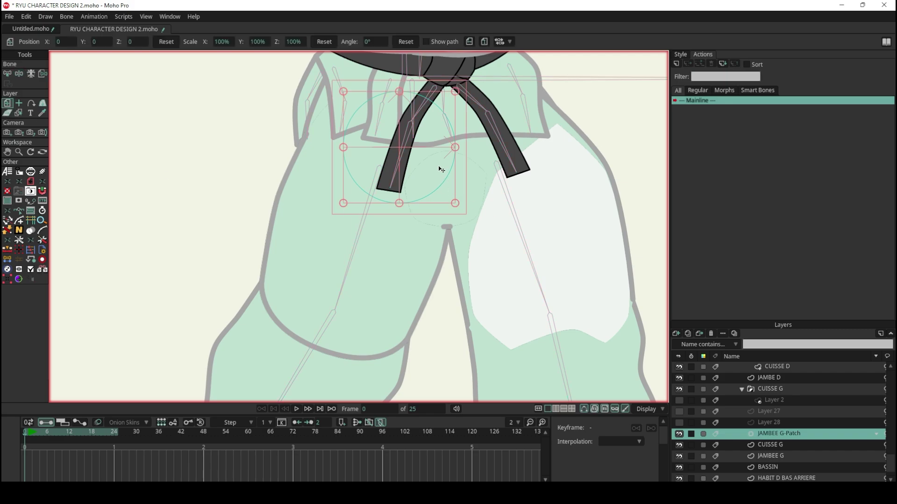
{"action": "mouse_move", "coordinate": [419, 170]}
{"action": "left_mouse_down"}
{"action": "mouse_move", "coordinate": [350, 334]}
{"action": "mouse_move", "coordinate": [334, 340]}
{"action": "mouse_move", "coordinate": [317, 327]}
{"action": "mouse_move", "coordinate": [380, 366]}
{"action": "mouse_move", "coordinate": [344, 351]}
{"action": "mouse_move", "coordinate": [320, 324]}
{"action": "mouse_move", "coordinate": [373, 352]}
{"action": "mouse_move", "coordinate": [336, 344]}
{"action": "mouse_move", "coordinate": [306, 313]}
{"action": "left_mouse_up"}
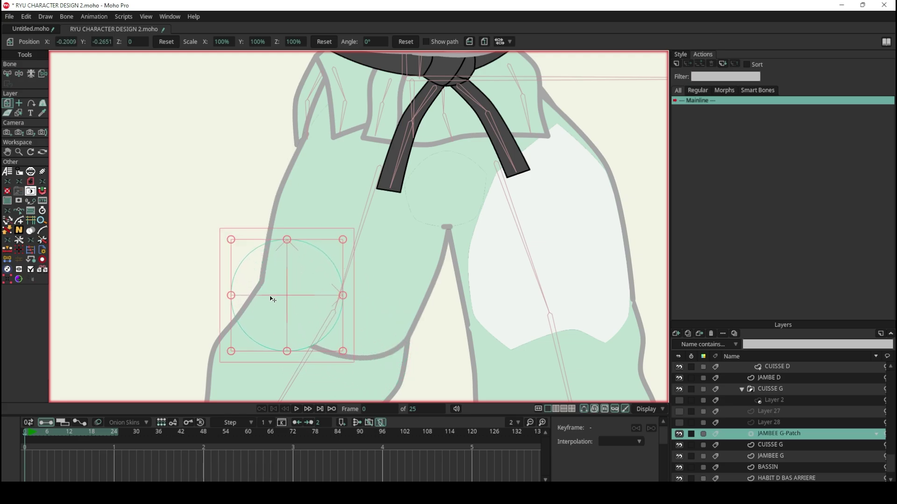
{"action": "scroll", "coordinate": [272, 298], "scroll_direction": "up", "scroll_amount": 1}
{"action": "scroll", "coordinate": [273, 301], "scroll_direction": "up", "scroll_amount": 3}
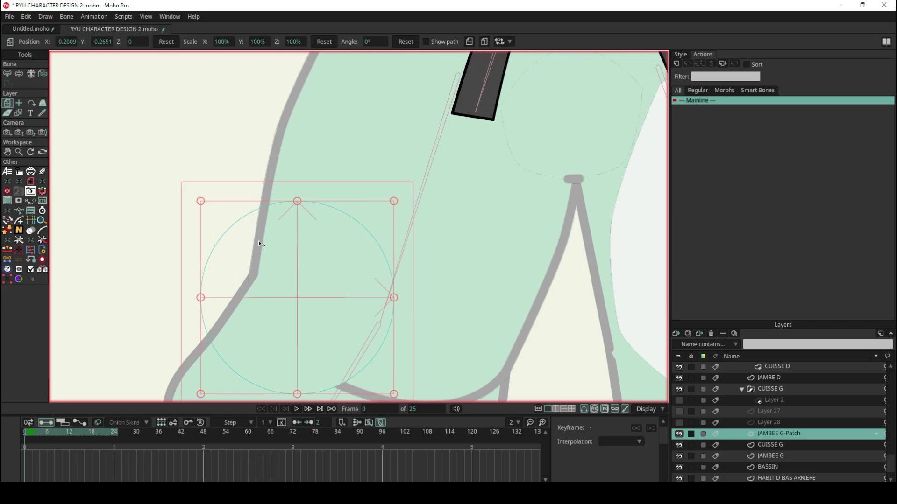
{"action": "scroll", "coordinate": [252, 246], "scroll_direction": "down", "scroll_amount": 2}
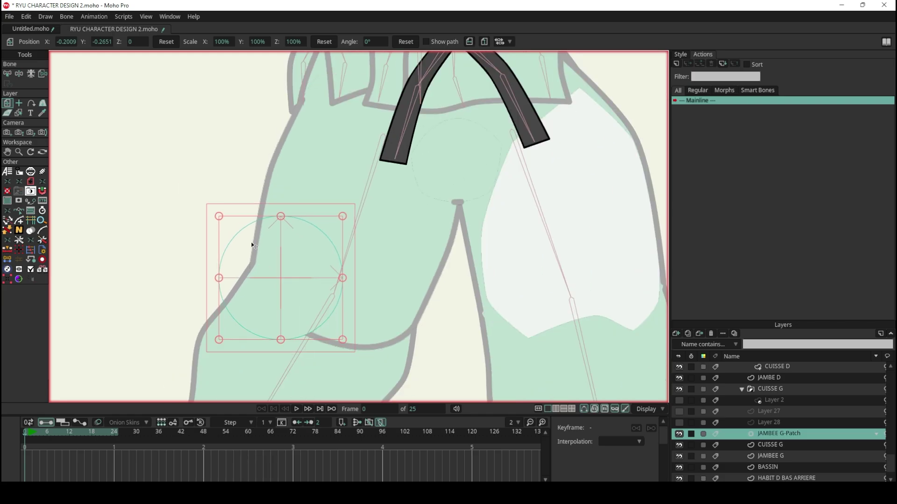
{"action": "mouse_move", "coordinate": [340, 339]}
{"action": "left_mouse_down"}
{"action": "mouse_move", "coordinate": [415, 380]}
{"action": "mouse_move", "coordinate": [394, 337]}
{"action": "left_mouse_up"}
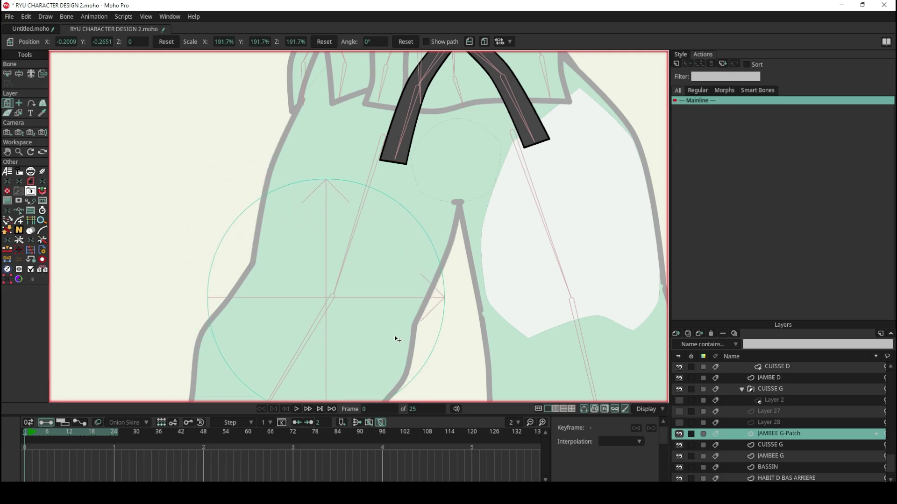
{"action": "scroll", "coordinate": [397, 290], "scroll_direction": "down", "scroll_amount": 3}
{"action": "scroll", "coordinate": [399, 282], "scroll_direction": "down", "scroll_amount": 2}
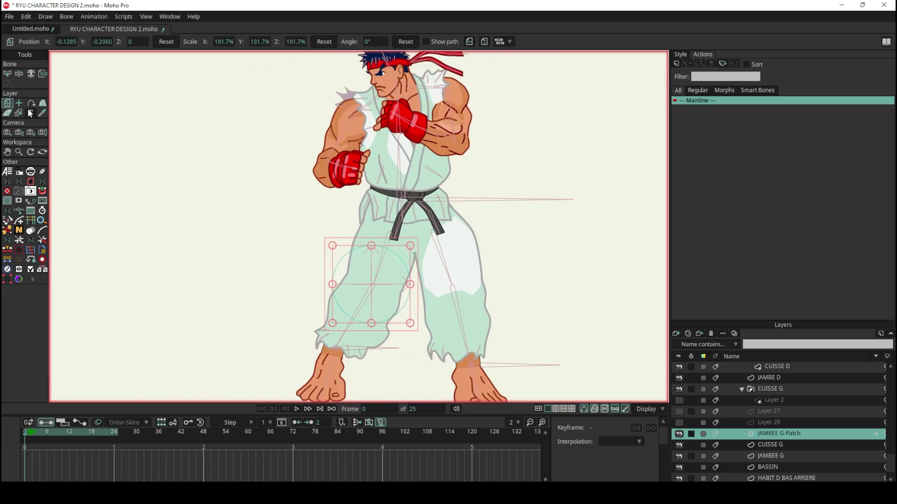
Test-bend Ryu's left leg through its bones with the patch active.
{"action": "left_click", "coordinate": [18, 73]}
{"action": "mouse_move", "coordinate": [389, 351]}
{"action": "left_mouse_down"}
{"action": "mouse_move", "coordinate": [382, 325]}
{"action": "mouse_move", "coordinate": [429, 358]}
{"action": "left_mouse_up"}
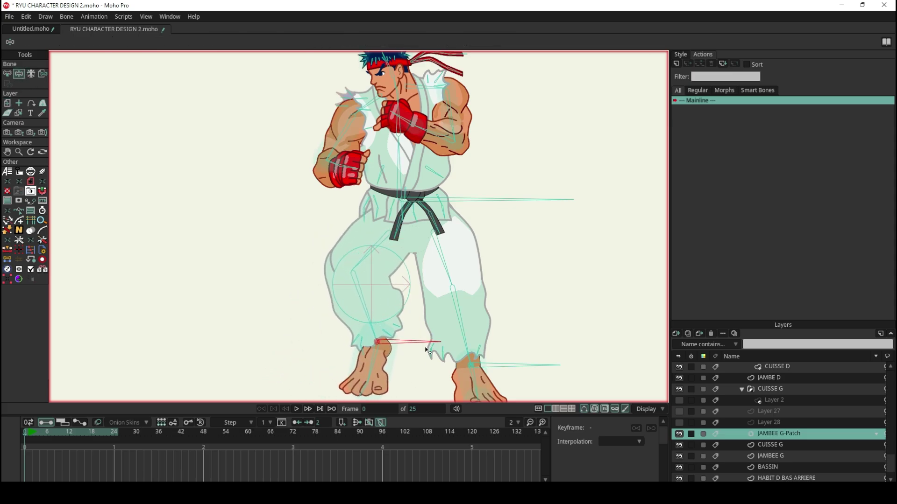
{"action": "left_click", "coordinate": [26, 431]}
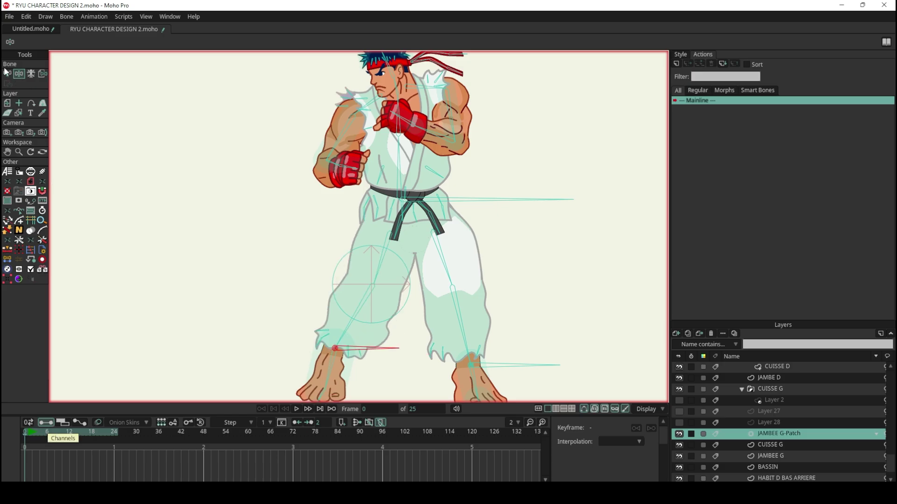
{"action": "left_click", "coordinate": [10, 103]}
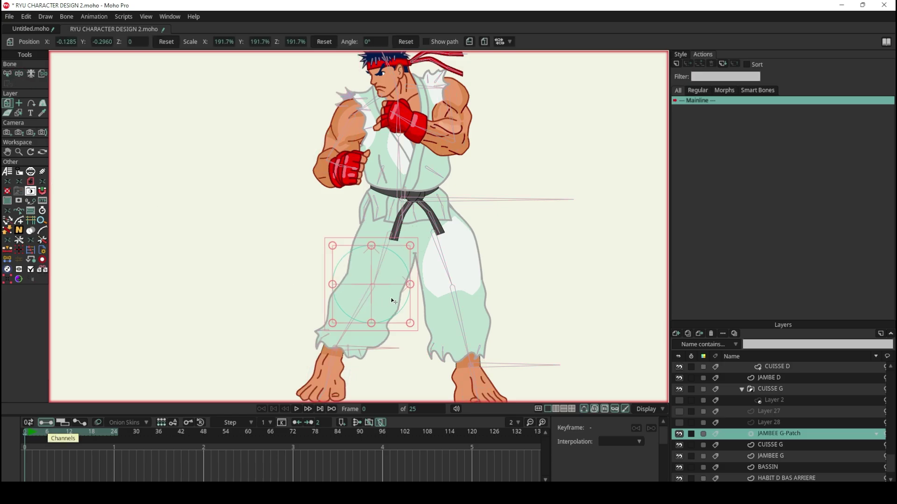
{"action": "left_click", "coordinate": [42, 73]}
{"action": "scroll", "coordinate": [402, 304], "scroll_direction": "up", "scroll_amount": 2}
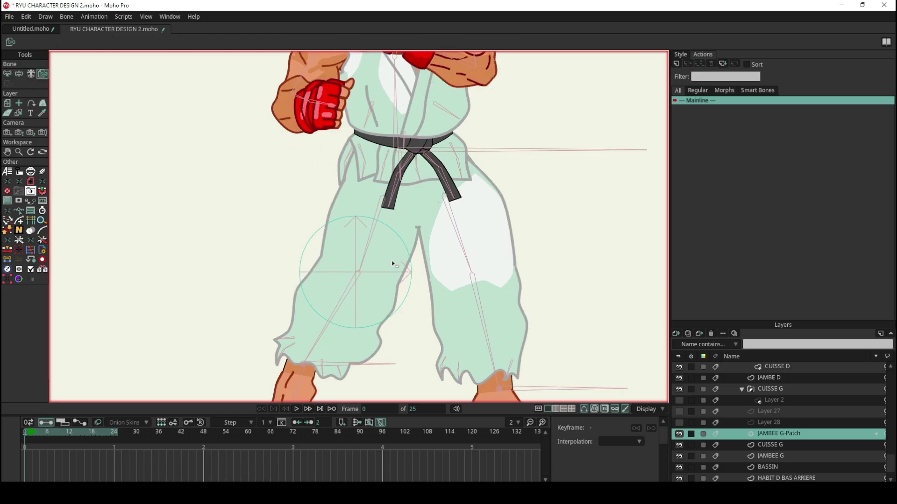
{"action": "left_click", "coordinate": [379, 223]}
{"action": "left_click", "coordinate": [19, 74]}
{"action": "scroll", "coordinate": [326, 338], "scroll_direction": "down", "scroll_amount": 2}
{"action": "mouse_move", "coordinate": [327, 338]}
{"action": "left_mouse_down"}
{"action": "mouse_move", "coordinate": [318, 256]}
{"action": "mouse_move", "coordinate": [364, 317]}
{"action": "mouse_move", "coordinate": [306, 363]}
{"action": "mouse_move", "coordinate": [322, 347]}
{"action": "mouse_move", "coordinate": [379, 357]}
{"action": "left_mouse_up"}
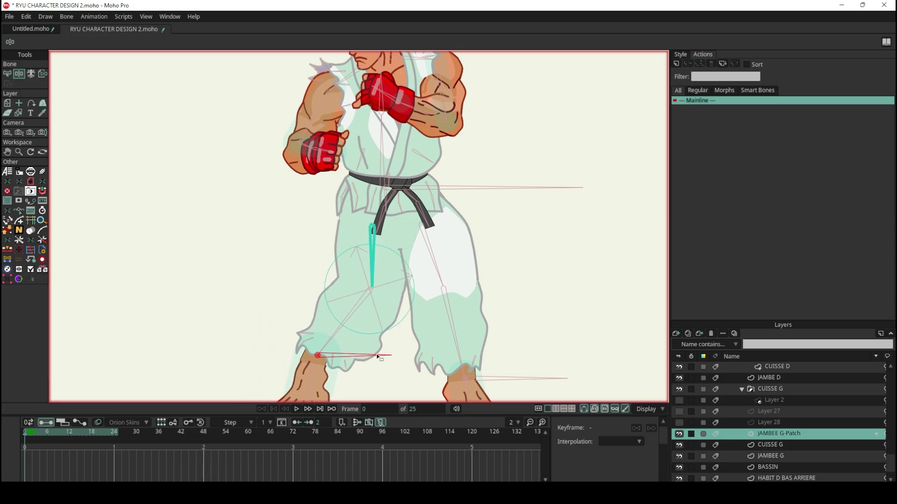
{"action": "scroll", "coordinate": [379, 357], "scroll_direction": "down", "scroll_amount": 5}
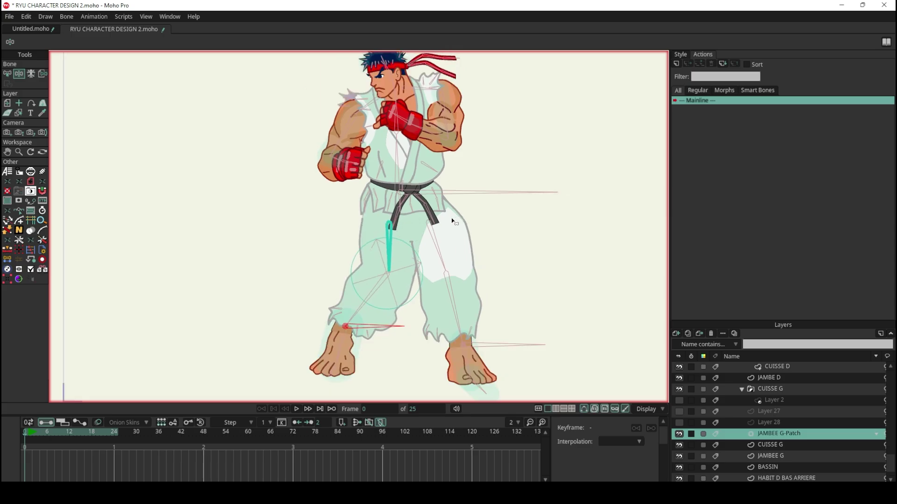
{"action": "scroll", "coordinate": [433, 127], "scroll_direction": "up", "scroll_amount": 6}
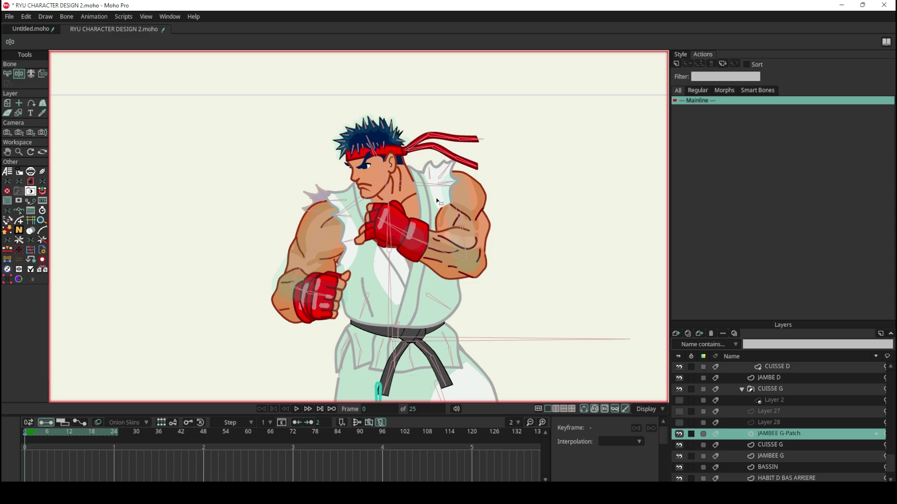
{"action": "scroll", "coordinate": [461, 187], "scroll_direction": "up", "scroll_amount": 3}
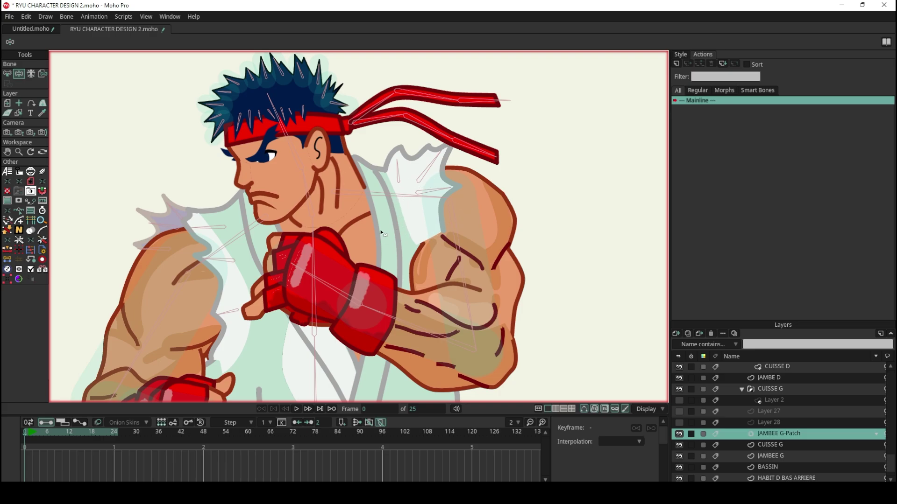
{"action": "scroll", "coordinate": [397, 229], "scroll_direction": "down", "scroll_amount": 5}
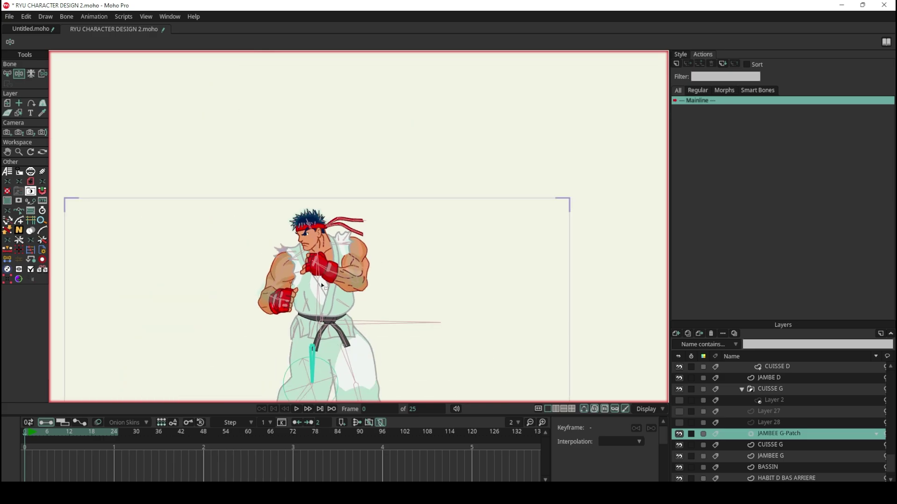
{"action": "scroll", "coordinate": [341, 240], "scroll_direction": "up", "scroll_amount": 5}
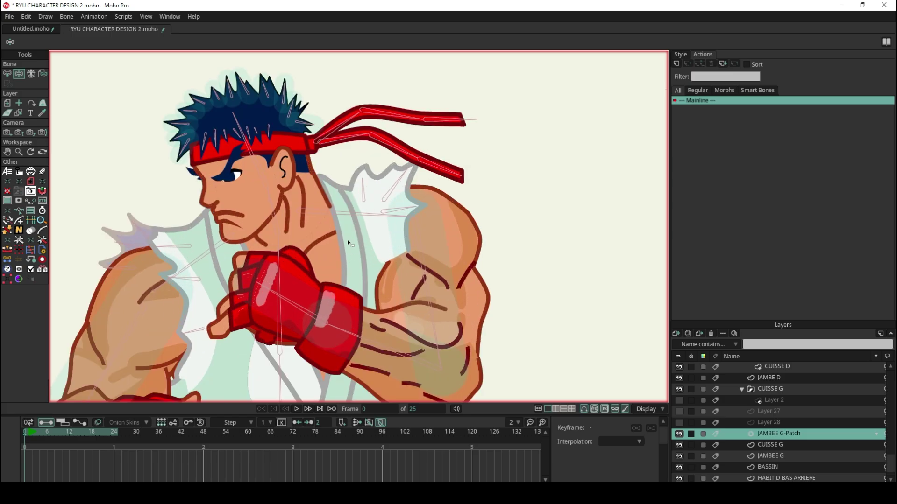
{"action": "scroll", "coordinate": [350, 243], "scroll_direction": "down", "scroll_amount": 4}
{"action": "scroll", "coordinate": [318, 327], "scroll_direction": "down", "scroll_amount": 3}
{"action": "scroll", "coordinate": [317, 342], "scroll_direction": "up", "scroll_amount": 4}
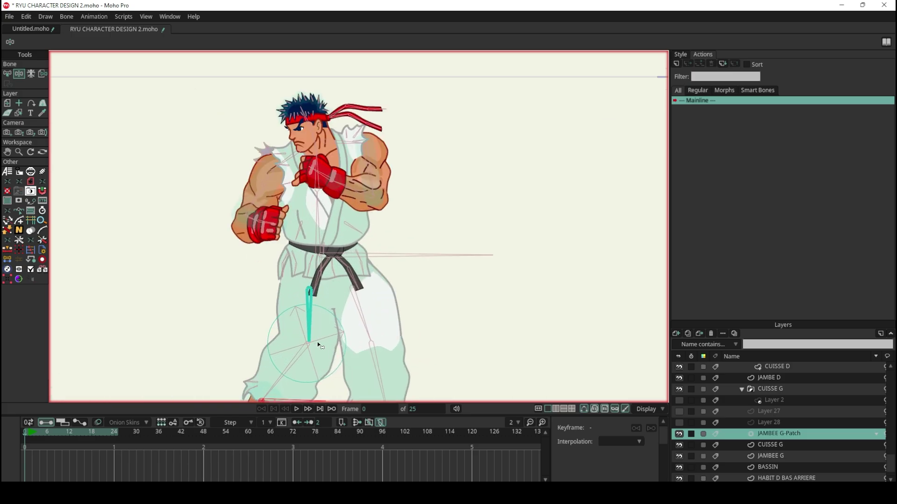
{"action": "scroll", "coordinate": [315, 334], "scroll_direction": "up", "scroll_amount": 2}
{"action": "scroll", "coordinate": [322, 324], "scroll_direction": "down", "scroll_amount": 2}
{"action": "scroll", "coordinate": [329, 320], "scroll_direction": "up", "scroll_amount": 2}
{"action": "scroll", "coordinate": [408, 253], "scroll_direction": "up", "scroll_amount": 4}
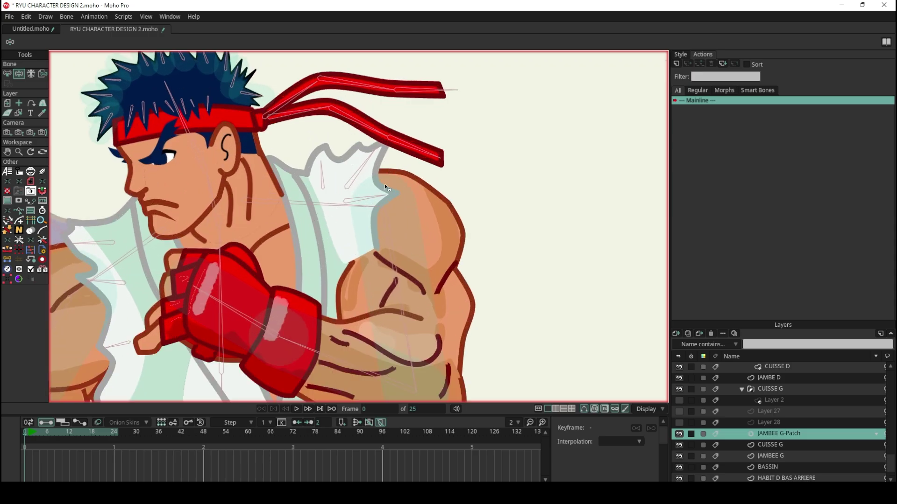
{"action": "scroll", "coordinate": [367, 230], "scroll_direction": "down", "scroll_amount": 3}
{"action": "scroll", "coordinate": [367, 230], "scroll_direction": "down", "scroll_amount": 3}
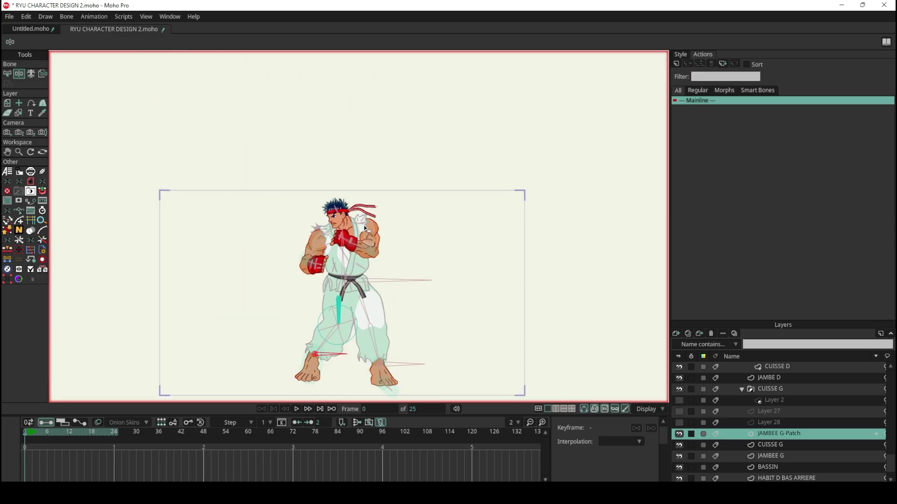
{"action": "scroll", "coordinate": [366, 230], "scroll_direction": "down", "scroll_amount": 1}
{"action": "scroll", "coordinate": [346, 323], "scroll_direction": "up", "scroll_amount": 1}
{"action": "scroll", "coordinate": [352, 294], "scroll_direction": "up", "scroll_amount": 2}
{"action": "scroll", "coordinate": [353, 295], "scroll_direction": "up", "scroll_amount": 1}
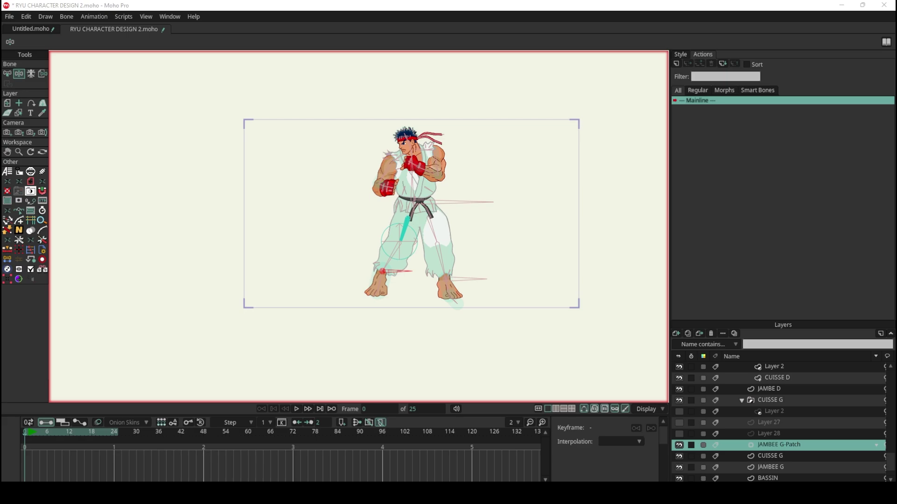
{"action": "scroll", "coordinate": [850, 411], "scroll_direction": "up", "scroll_amount": 2}
Scroll to the top of the Layers panel and select and collapse Ryu's Layer 3 group.
{"action": "scroll", "coordinate": [840, 396], "scroll_direction": "up", "scroll_amount": 2}
{"action": "scroll", "coordinate": [824, 381], "scroll_direction": "up", "scroll_amount": 2}
{"action": "scroll", "coordinate": [821, 369], "scroll_direction": "up", "scroll_amount": 2}
{"action": "scroll", "coordinate": [820, 361], "scroll_direction": "up", "scroll_amount": 2}
{"action": "scroll", "coordinate": [820, 361], "scroll_direction": "up", "scroll_amount": 2}
{"action": "scroll", "coordinate": [821, 359], "scroll_direction": "up", "scroll_amount": 2}
{"action": "scroll", "coordinate": [822, 363], "scroll_direction": "up", "scroll_amount": 2}
{"action": "scroll", "coordinate": [823, 366], "scroll_direction": "up", "scroll_amount": 2}
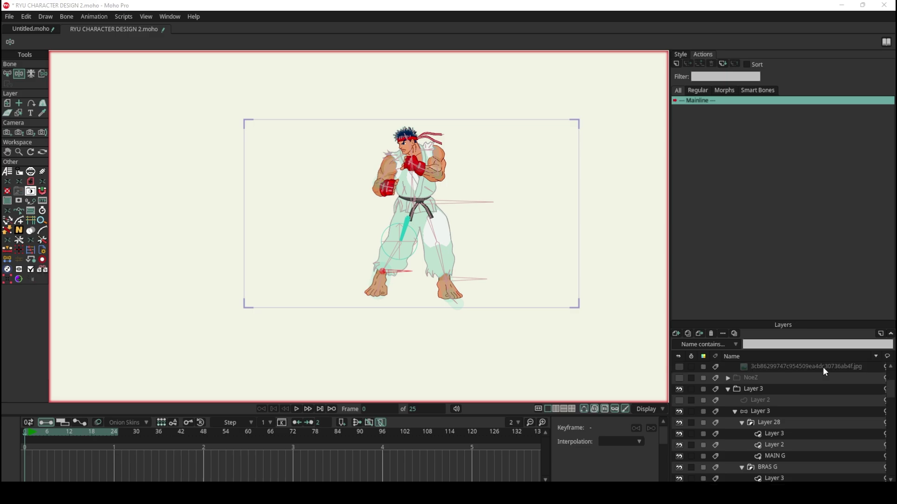
{"action": "scroll", "coordinate": [812, 383], "scroll_direction": "up", "scroll_amount": 2}
{"action": "scroll", "coordinate": [794, 411], "scroll_direction": "down", "scroll_amount": 2}
{"action": "left_click", "coordinate": [733, 435]}
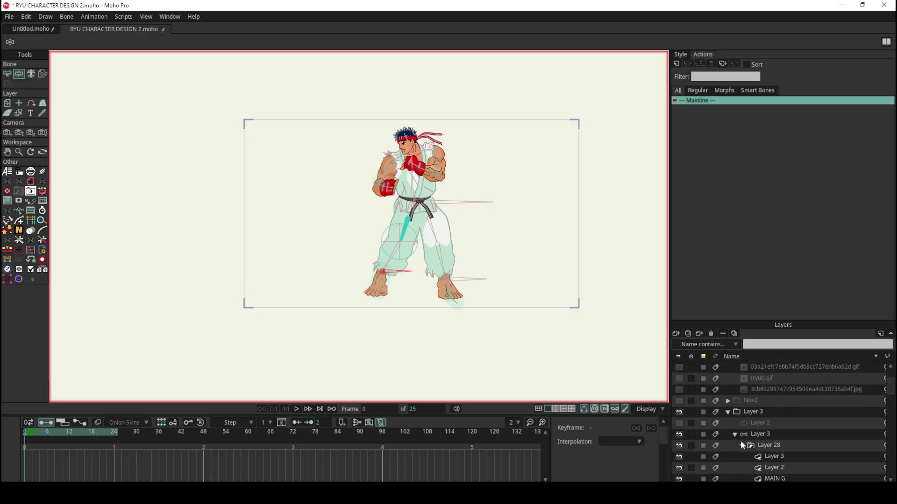
Toggle Layer 3's visibility off and on, leaving it visible.
{"action": "left_click", "coordinate": [679, 475]}
{"action": "left_click", "coordinate": [679, 475]}
{"action": "left_click", "coordinate": [679, 475]}
{"action": "left_click", "coordinate": [679, 475]}
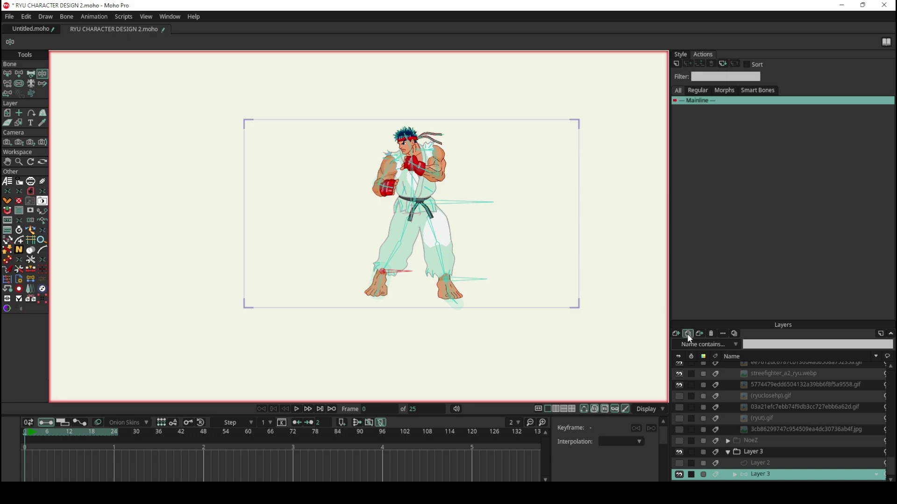
Create reference copy Layer 4 of Ryu and move it to the left.
{"action": "left_click", "coordinate": [687, 335]}
{"action": "key", "text": "Return"}
{"action": "scroll", "coordinate": [401, 154], "scroll_direction": "down", "scroll_amount": 1}
{"action": "scroll", "coordinate": [402, 154], "scroll_direction": "up", "scroll_amount": 2}
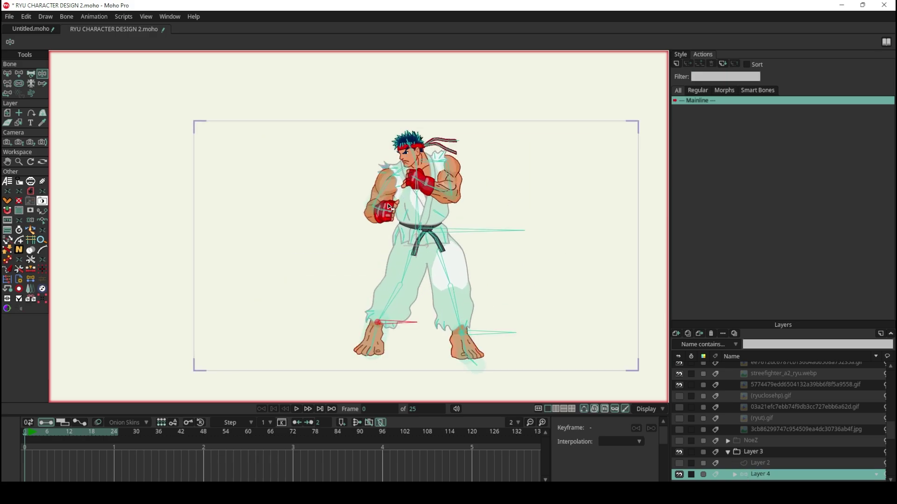
{"action": "left_click", "coordinate": [7, 112]}
{"action": "left_click_drag", "start_coordinate": [336, 273], "coordinate": [203, 273]}
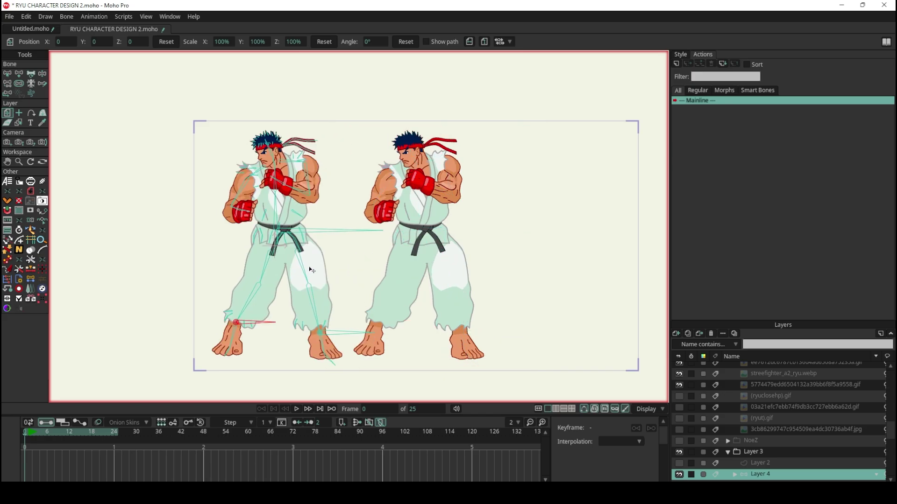
{"action": "scroll", "coordinate": [768, 468], "scroll_direction": "down", "scroll_amount": 1}
Create a second reference copy, Layer 5, from Layer 3 and move it right.
{"action": "left_click", "coordinate": [764, 474]}
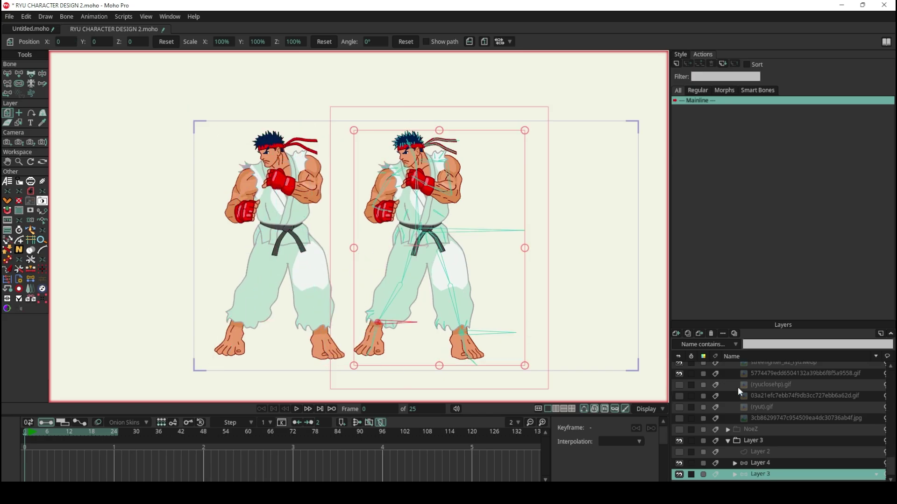
{"action": "left_click", "coordinate": [700, 334]}
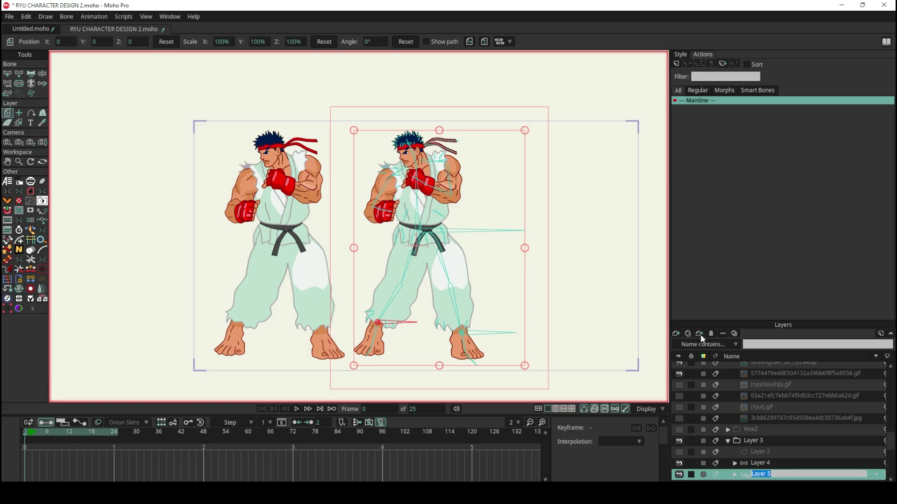
{"action": "left_click_drag", "start_coordinate": [511, 288], "coordinate": [573, 295]}
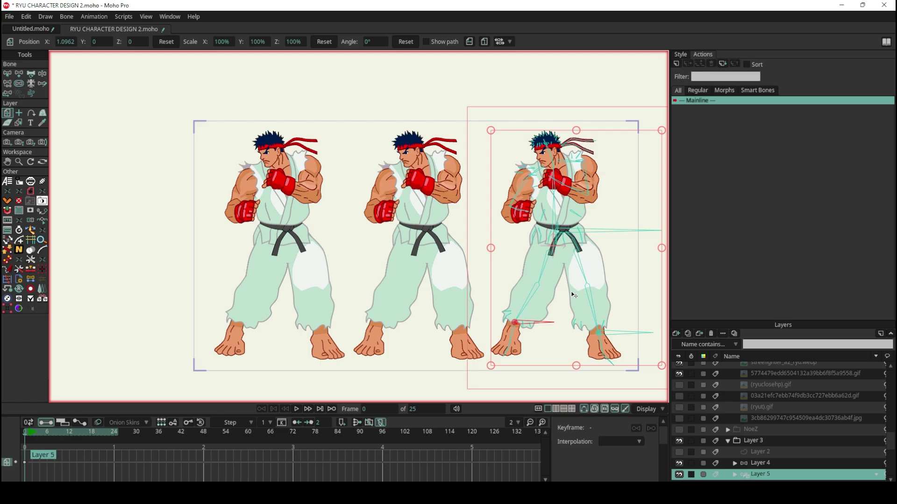
{"action": "scroll", "coordinate": [773, 463], "scroll_direction": "down", "scroll_amount": 1}
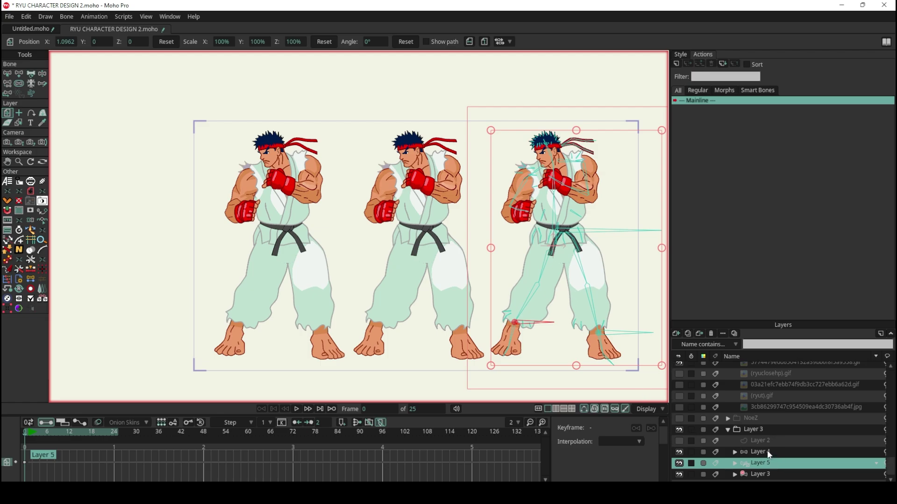
{"action": "left_click", "coordinate": [768, 452]}
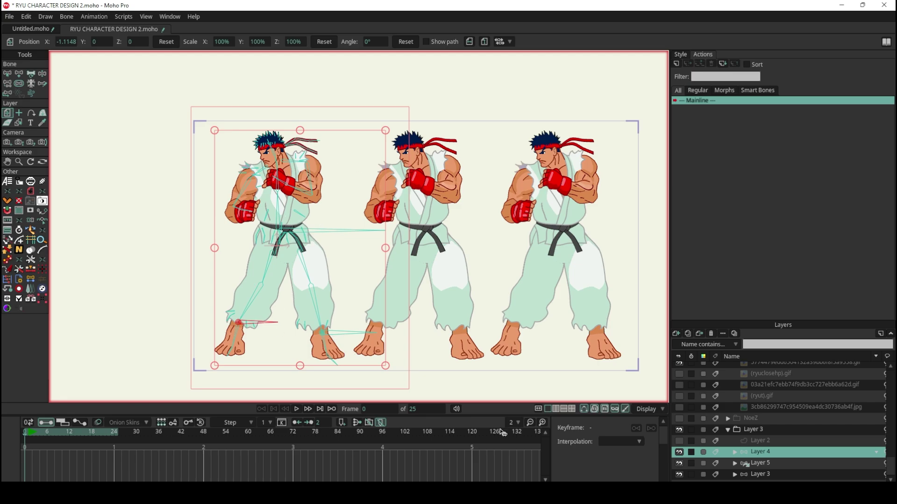
{"action": "left_click", "coordinate": [764, 465]}
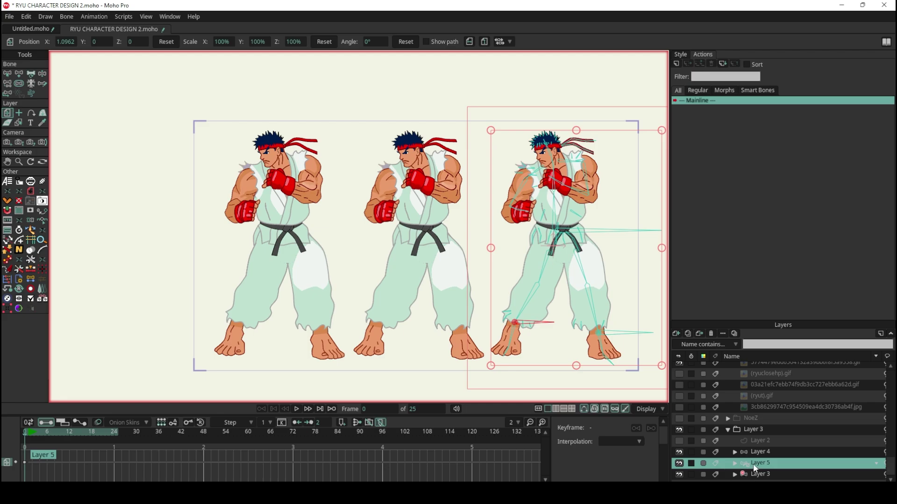
{"action": "left_click", "coordinate": [734, 474]}
Select the middle Ryu's CUISSE D thigh layer and pick its thigh shape.
{"action": "left_click", "coordinate": [764, 474]}
{"action": "scroll", "coordinate": [767, 472], "scroll_direction": "down", "scroll_amount": 1}
{"action": "scroll", "coordinate": [767, 470], "scroll_direction": "down", "scroll_amount": 2}
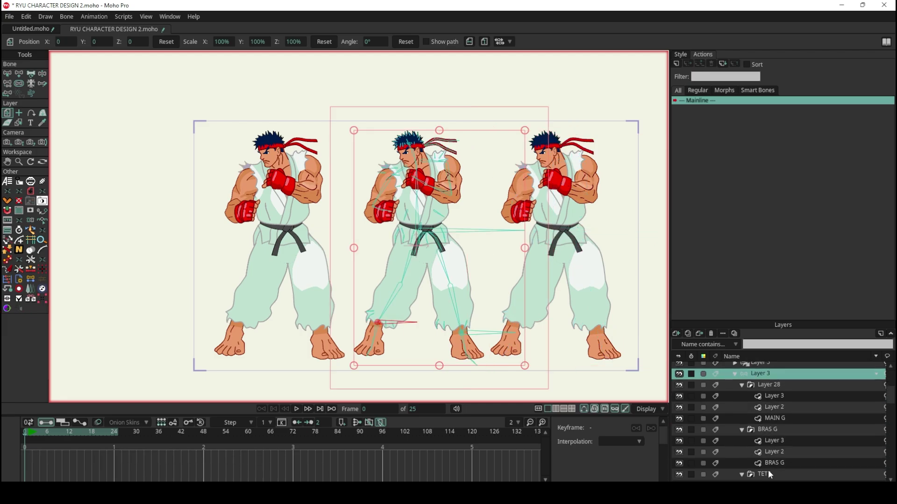
{"action": "scroll", "coordinate": [767, 470], "scroll_direction": "down", "scroll_amount": 1}
{"action": "scroll", "coordinate": [422, 254], "scroll_direction": "up", "scroll_amount": 2}
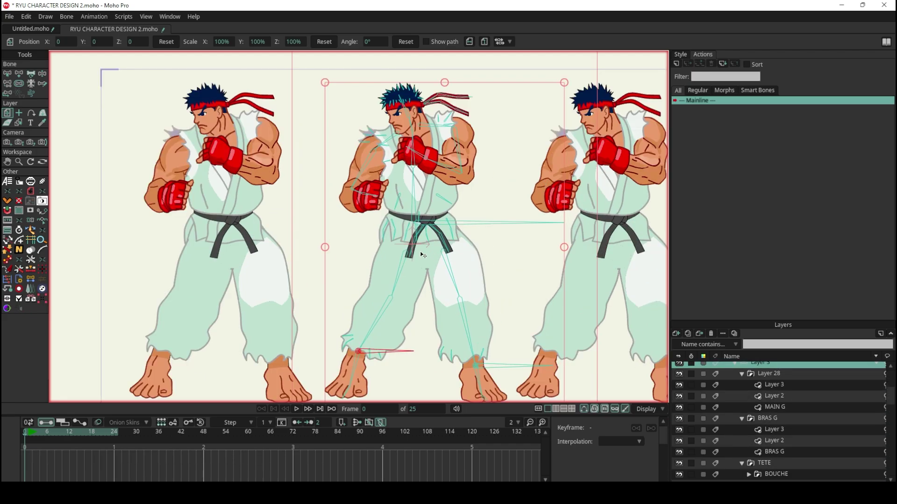
{"action": "left_click", "coordinate": [396, 279]}
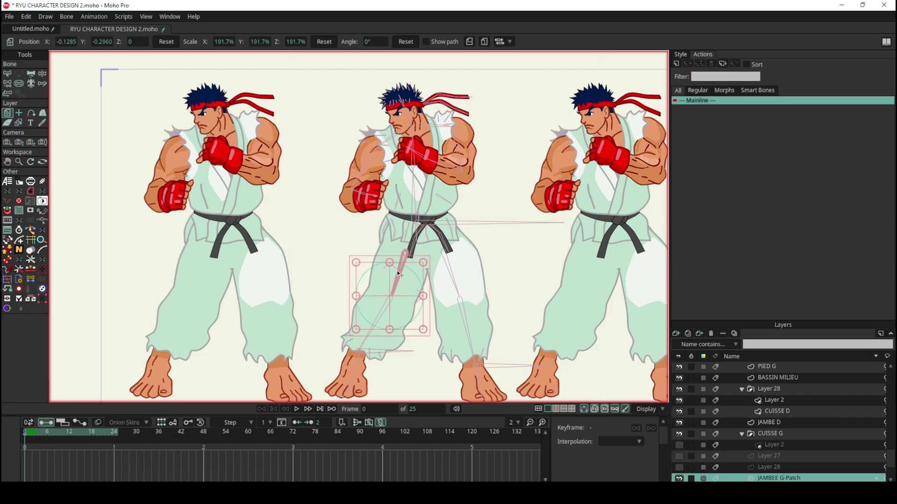
{"action": "left_click", "coordinate": [435, 251]}
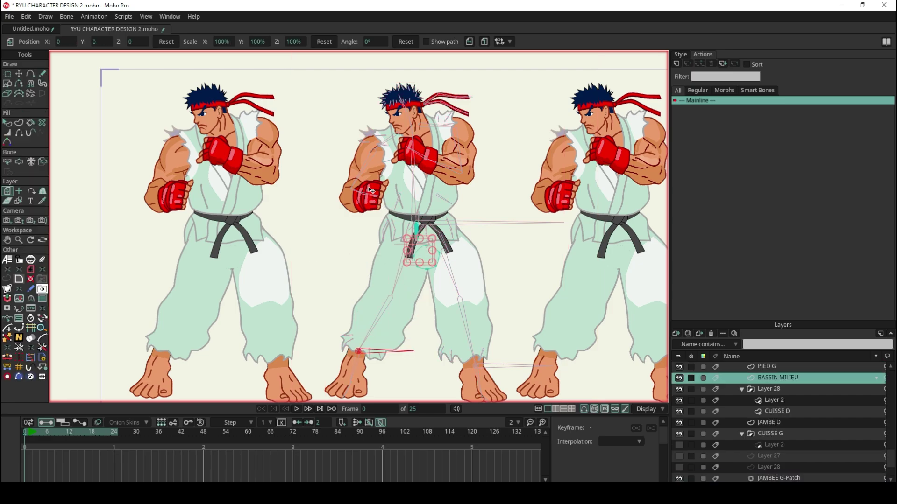
{"action": "scroll", "coordinate": [451, 256], "scroll_direction": "up", "scroll_amount": 3}
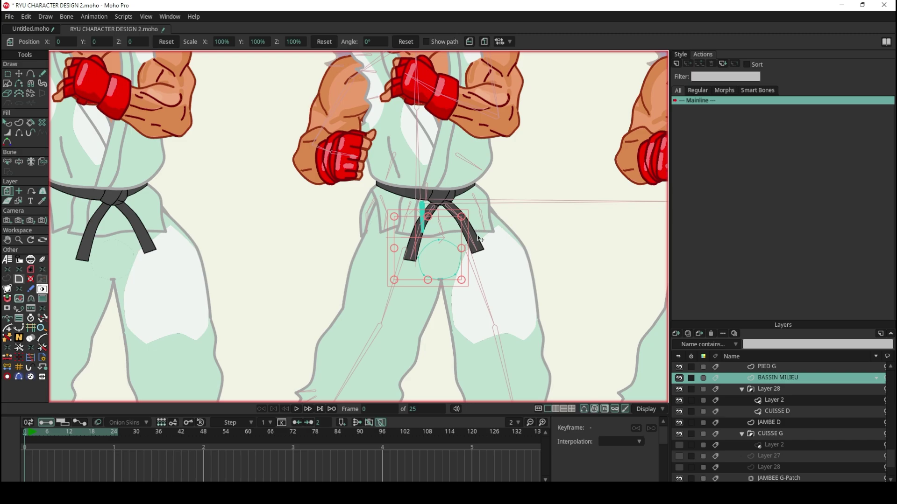
{"action": "left_click", "coordinate": [501, 227]}
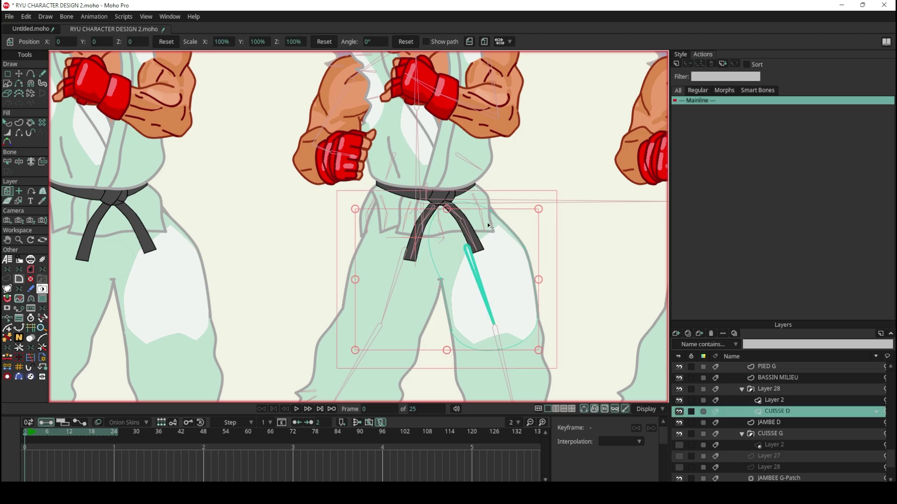
{"action": "left_click", "coordinate": [7, 123]}
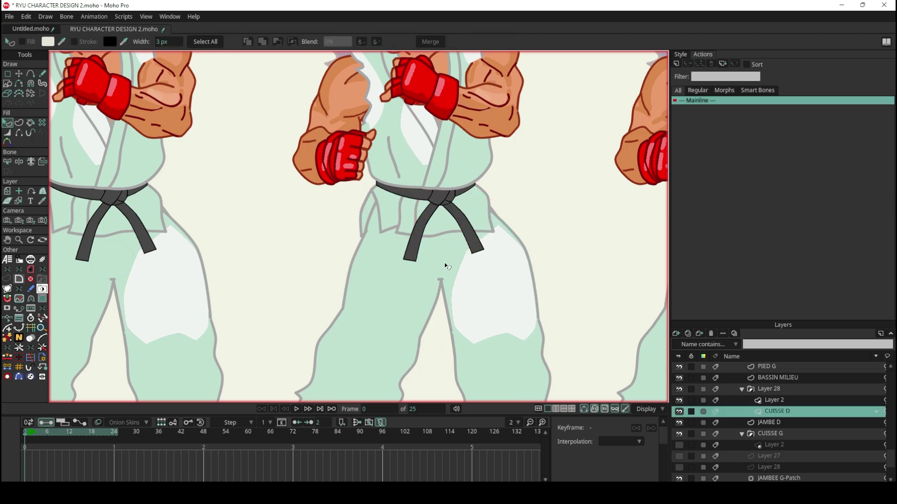
{"action": "left_click", "coordinate": [466, 259]}
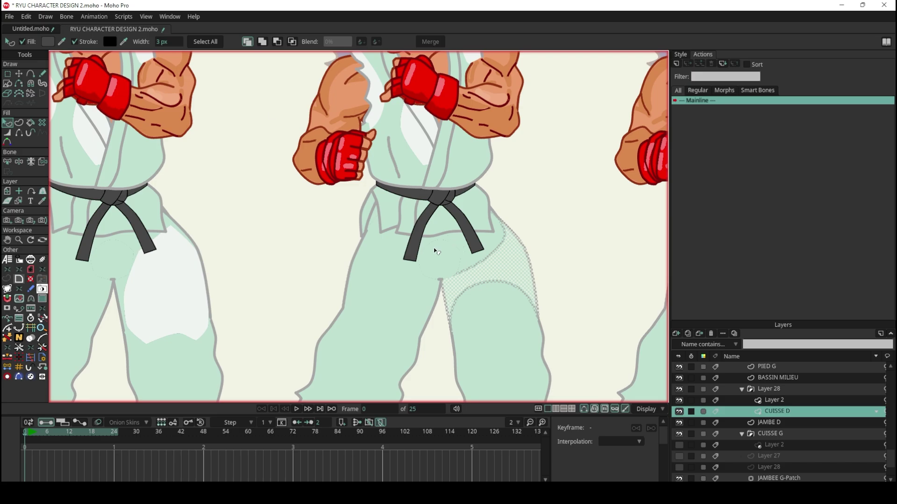
Change the CUISSE D thigh shape's Style 1 from HABIT to <None>.
{"action": "left_click", "coordinate": [686, 55]}
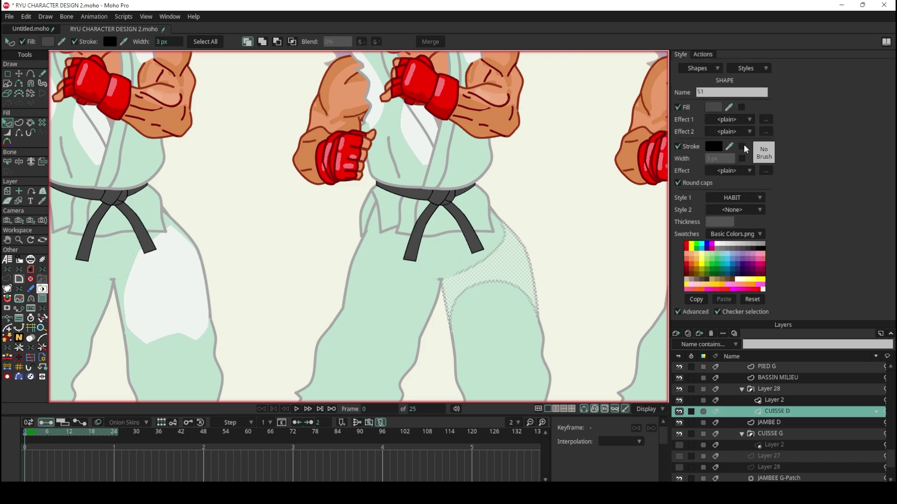
{"action": "left_click", "coordinate": [757, 199]}
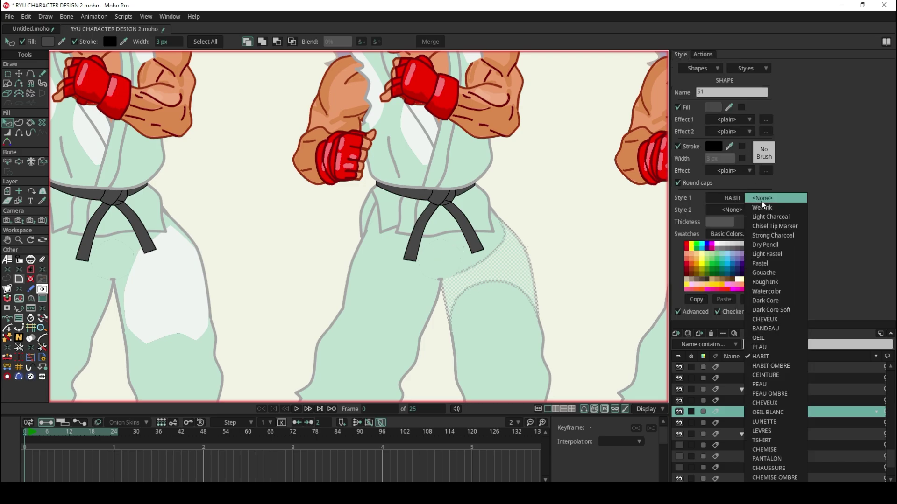
{"action": "left_click", "coordinate": [761, 199]}
{"action": "left_click", "coordinate": [540, 225]}
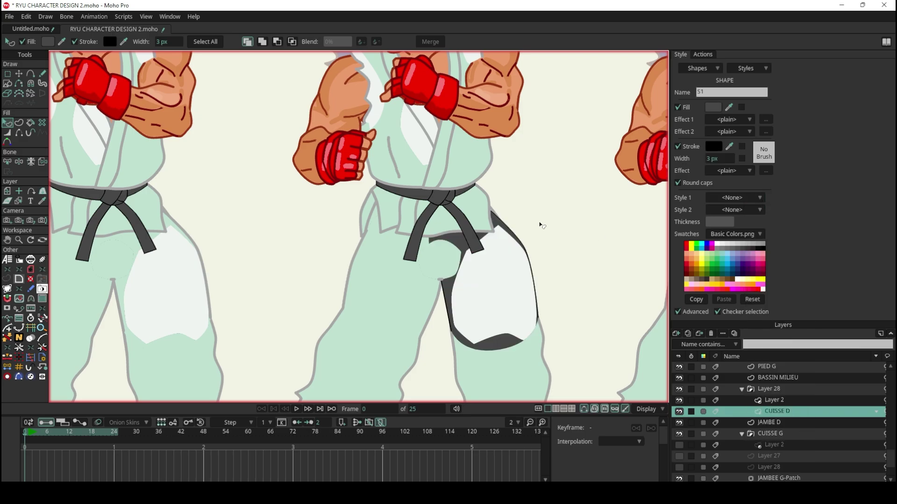
{"action": "scroll", "coordinate": [540, 225], "scroll_direction": "down", "scroll_amount": 5}
{"action": "scroll", "coordinate": [601, 220], "scroll_direction": "up", "scroll_amount": 3}
{"action": "scroll", "coordinate": [562, 219], "scroll_direction": "up", "scroll_amount": 2}
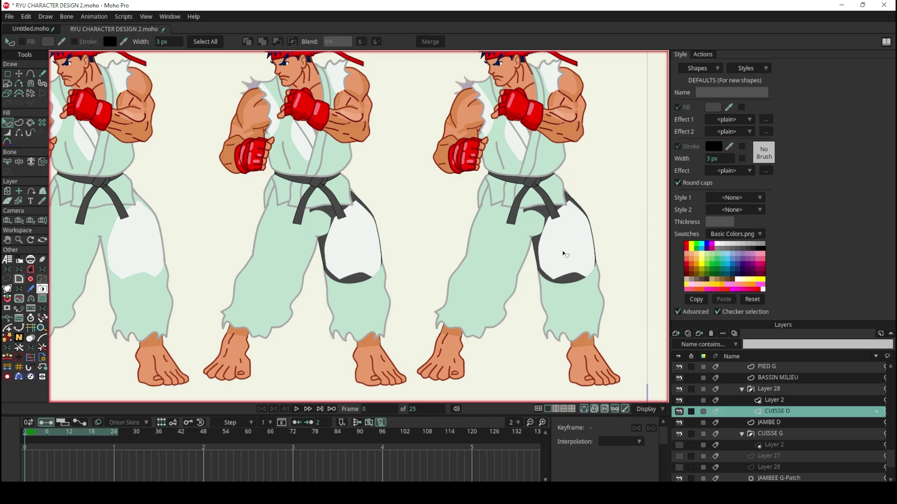
On Layer 2, clear the thigh shape's HABIT style and fill it grey 7B7B7B.
{"action": "left_click", "coordinate": [361, 239], "text": "ctrl+alt"}
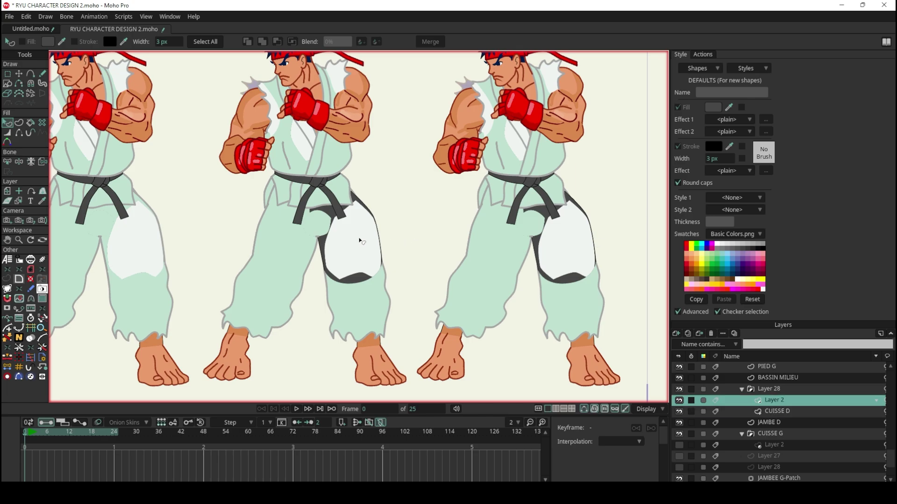
{"action": "left_click", "coordinate": [738, 198]}
{"action": "left_click", "coordinate": [741, 197]}
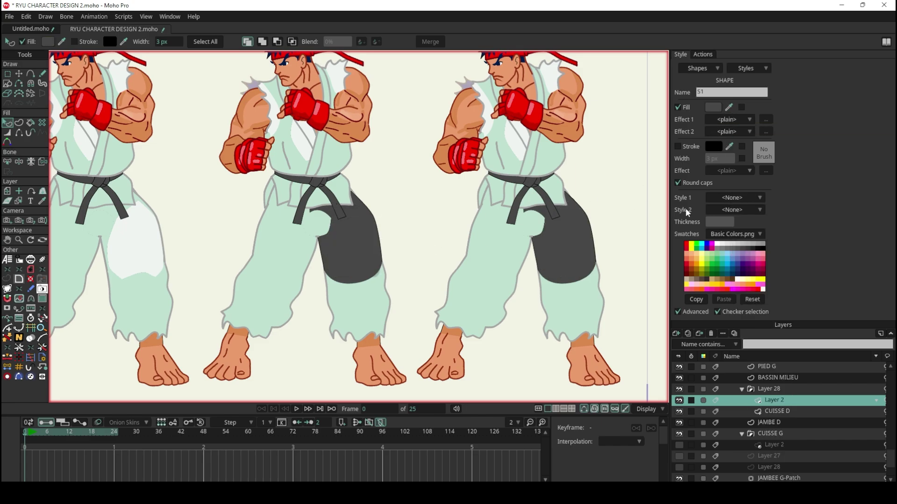
{"action": "left_click", "coordinate": [713, 108]}
{"action": "left_click", "coordinate": [335, 242]}
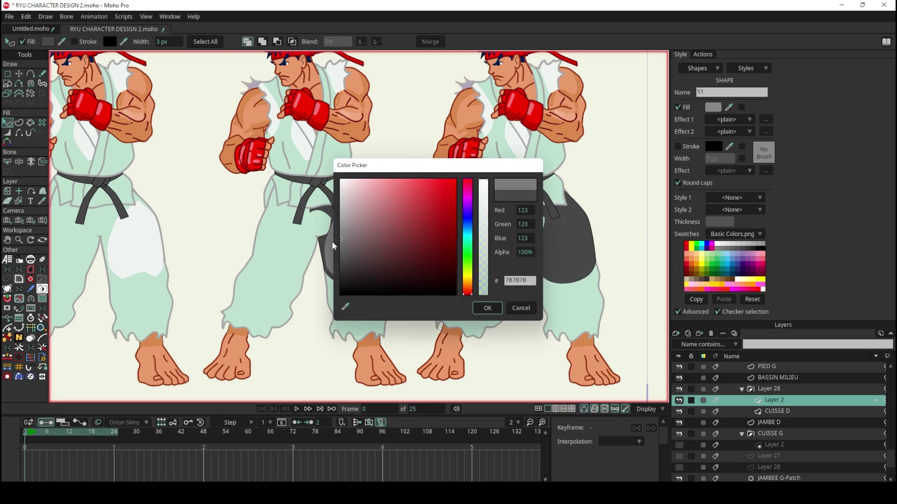
{"action": "left_click", "coordinate": [487, 308]}
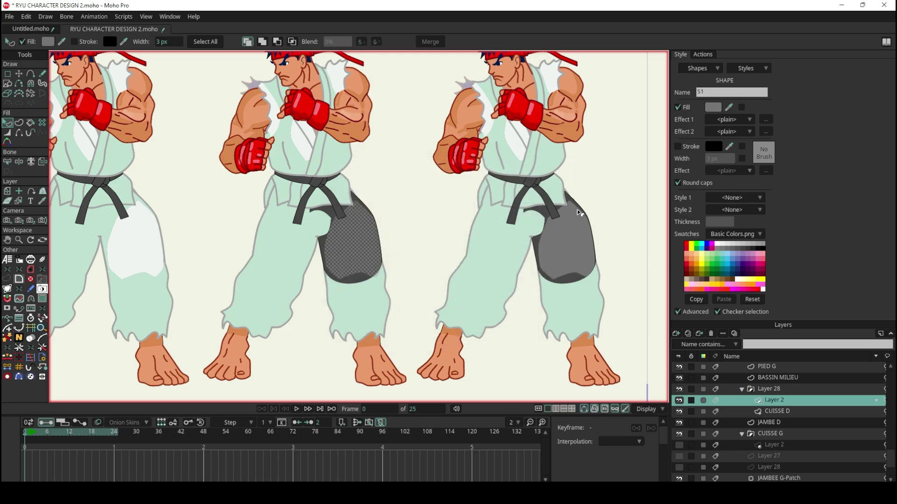
{"action": "scroll", "coordinate": [569, 209], "scroll_direction": "down", "scroll_amount": 10}
{"action": "scroll", "coordinate": [574, 207], "scroll_direction": "up", "scroll_amount": 3}
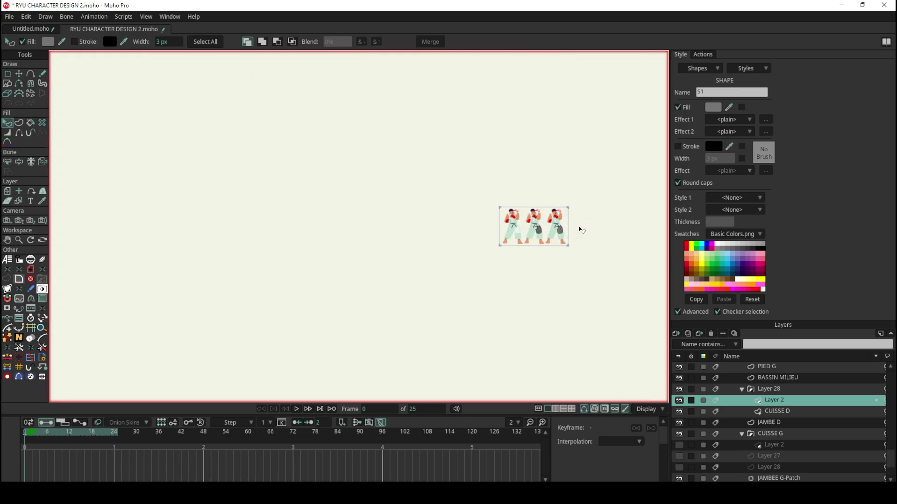
{"action": "scroll", "coordinate": [579, 227], "scroll_direction": "up", "scroll_amount": 3}
{"action": "scroll", "coordinate": [560, 224], "scroll_direction": "up", "scroll_amount": 2}
{"action": "scroll", "coordinate": [548, 221], "scroll_direction": "up", "scroll_amount": 1}
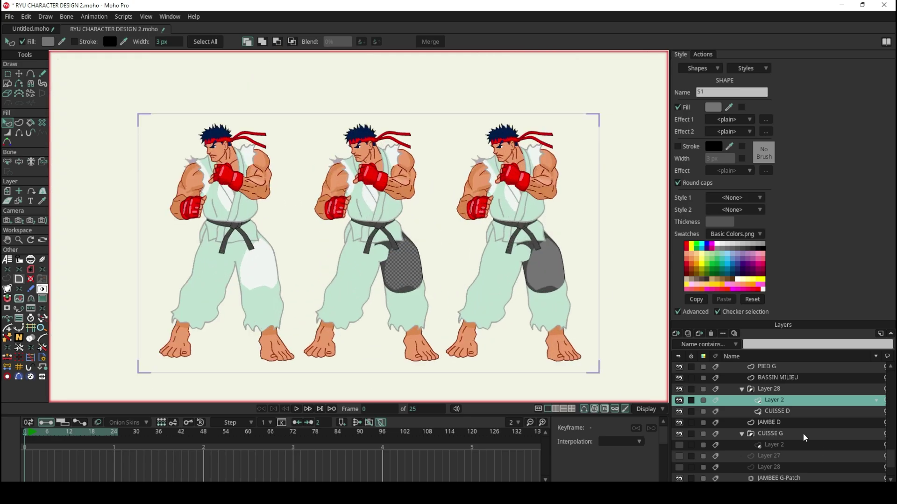
{"action": "scroll", "coordinate": [787, 413], "scroll_direction": "up", "scroll_amount": 1}
{"action": "scroll", "coordinate": [786, 406], "scroll_direction": "up", "scroll_amount": 2}
{"action": "scroll", "coordinate": [786, 406], "scroll_direction": "up", "scroll_amount": 3}
{"action": "scroll", "coordinate": [786, 399], "scroll_direction": "up", "scroll_amount": 2}
{"action": "scroll", "coordinate": [786, 400], "scroll_direction": "up", "scroll_amount": 2}
{"action": "scroll", "coordinate": [787, 400], "scroll_direction": "up", "scroll_amount": 2}
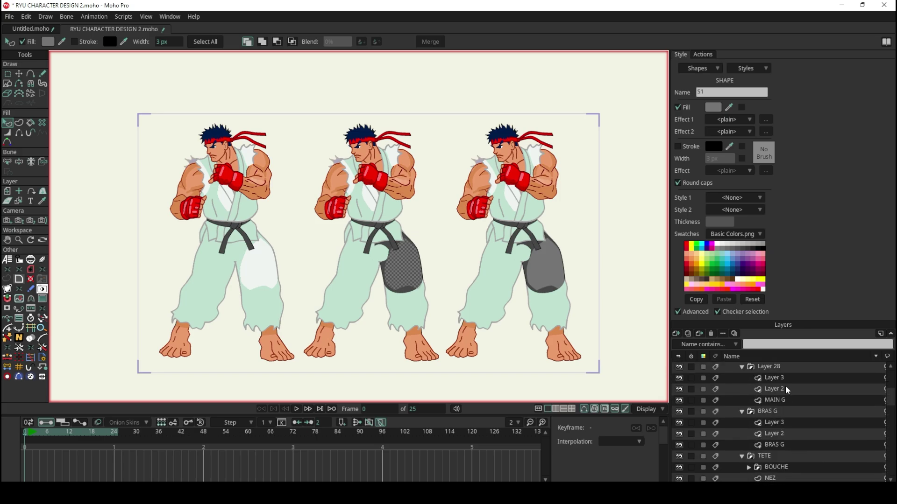
{"action": "scroll", "coordinate": [786, 386], "scroll_direction": "up", "scroll_amount": 2}
{"action": "scroll", "coordinate": [784, 387], "scroll_direction": "up", "scroll_amount": 2}
{"action": "scroll", "coordinate": [777, 402], "scroll_direction": "up", "scroll_amount": 2}
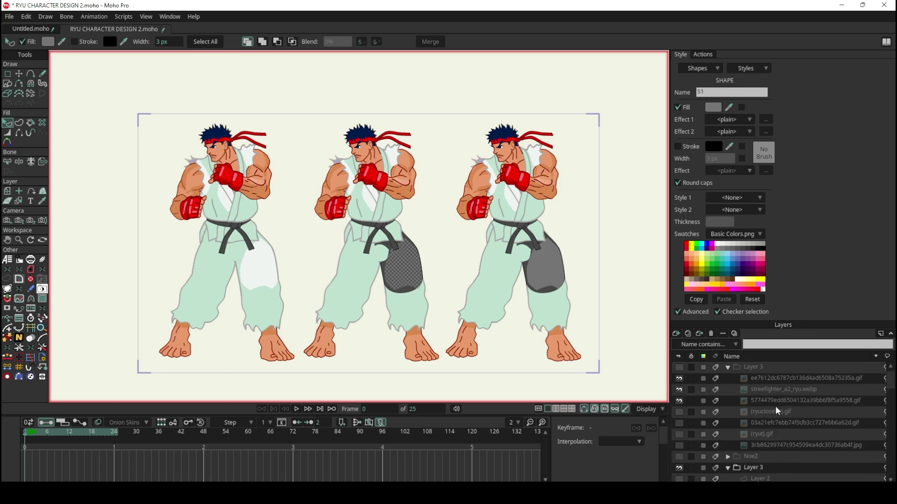
{"action": "scroll", "coordinate": [775, 410], "scroll_direction": "down", "scroll_amount": 1}
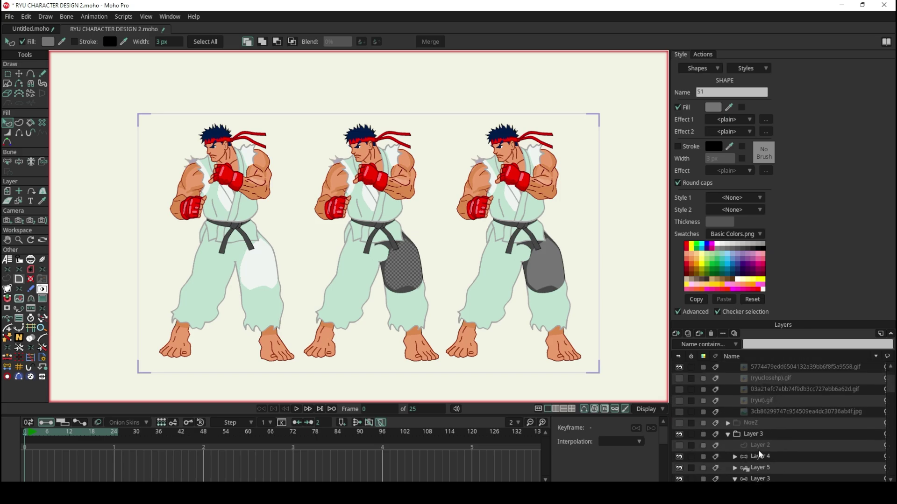
Expand the second Layer 3 group and select Layer 5, the right Ryu figure.
{"action": "left_click", "coordinate": [728, 435]}
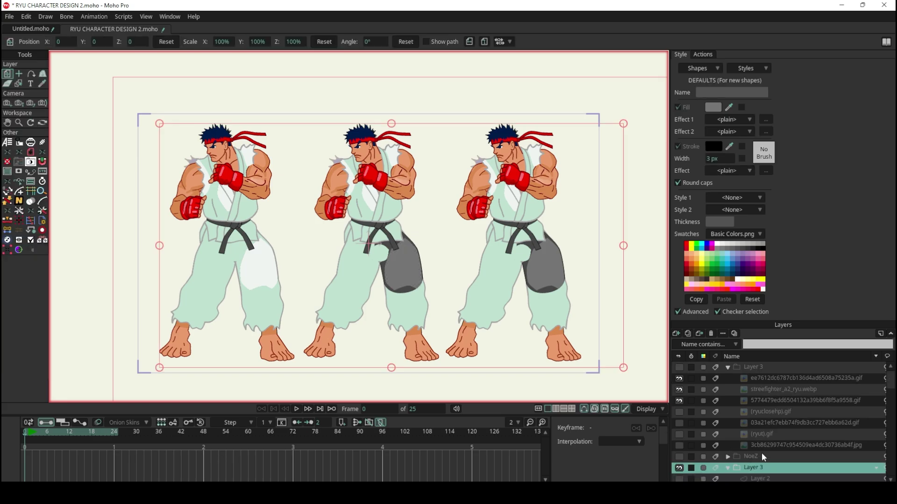
{"action": "left_click", "coordinate": [728, 468]}
{"action": "scroll", "coordinate": [742, 449], "scroll_direction": "down", "scroll_amount": 2}
{"action": "left_click", "coordinate": [745, 436]}
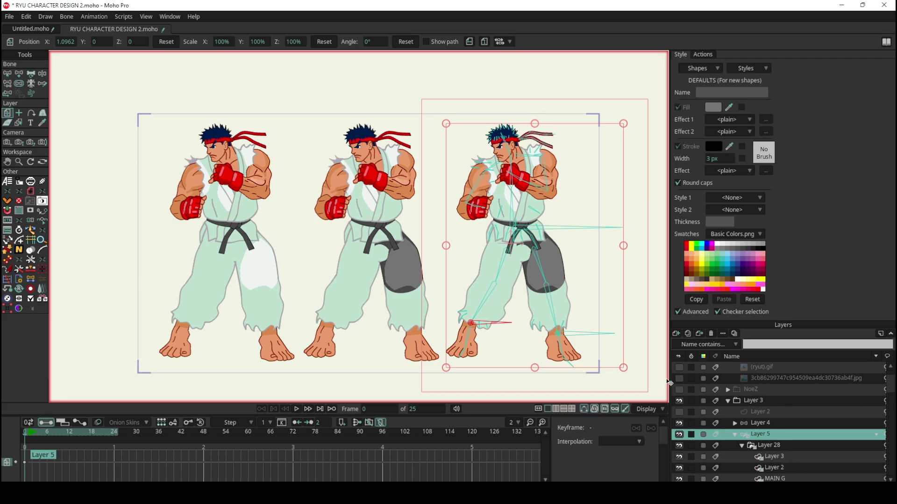
{"action": "scroll", "coordinate": [481, 246], "scroll_direction": "up", "scroll_amount": 3}
{"action": "scroll", "coordinate": [461, 253], "scroll_direction": "up", "scroll_amount": 2}
Set the CUISSE G thigh shape's Style 1 to <None>, removing HABIT so it shows grey.
{"action": "left_click", "coordinate": [462, 253], "text": "ctrl+alt"}
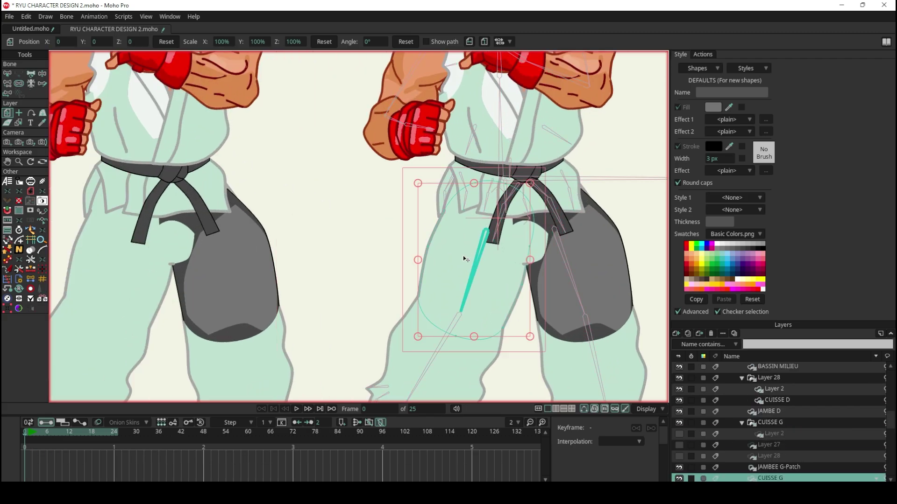
{"action": "key", "text": "q"}
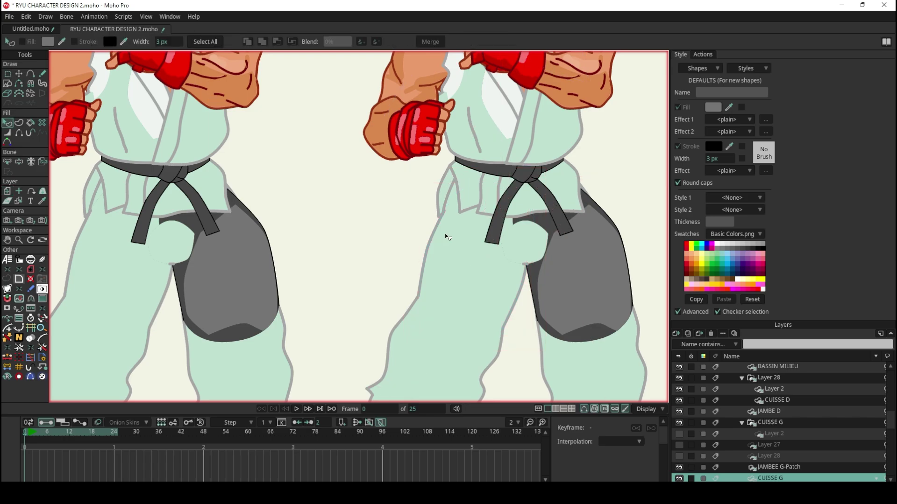
{"action": "left_click", "coordinate": [438, 240]}
{"action": "left_click", "coordinate": [741, 198]}
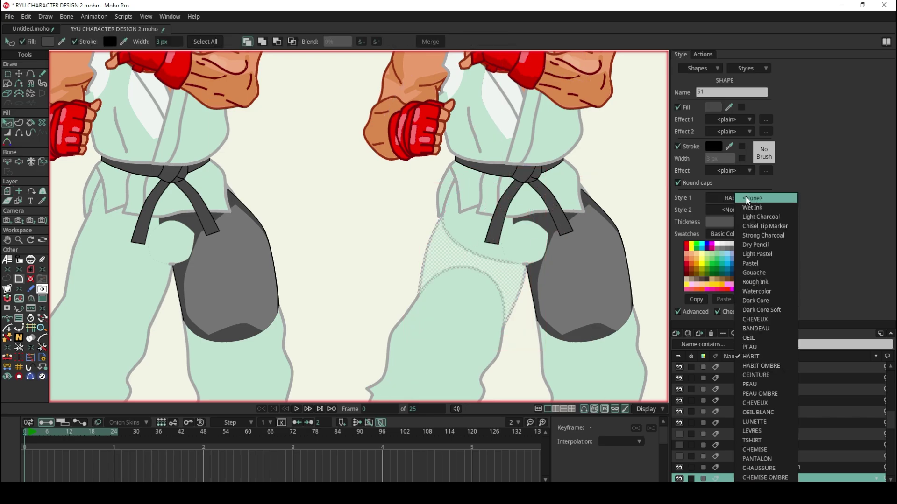
{"action": "left_click", "coordinate": [748, 200]}
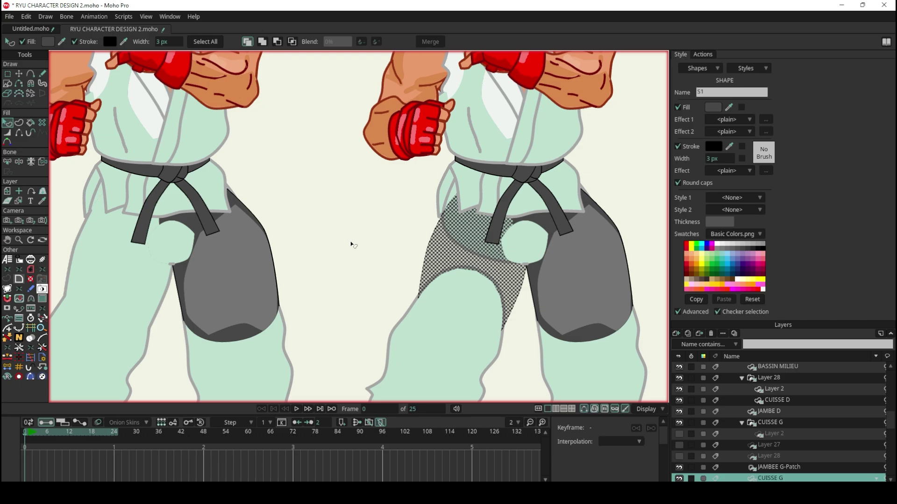
{"action": "scroll", "coordinate": [362, 218], "scroll_direction": "down", "scroll_amount": 3}
{"action": "left_click", "coordinate": [453, 238]}
{"action": "scroll", "coordinate": [456, 235], "scroll_direction": "down", "scroll_amount": 2}
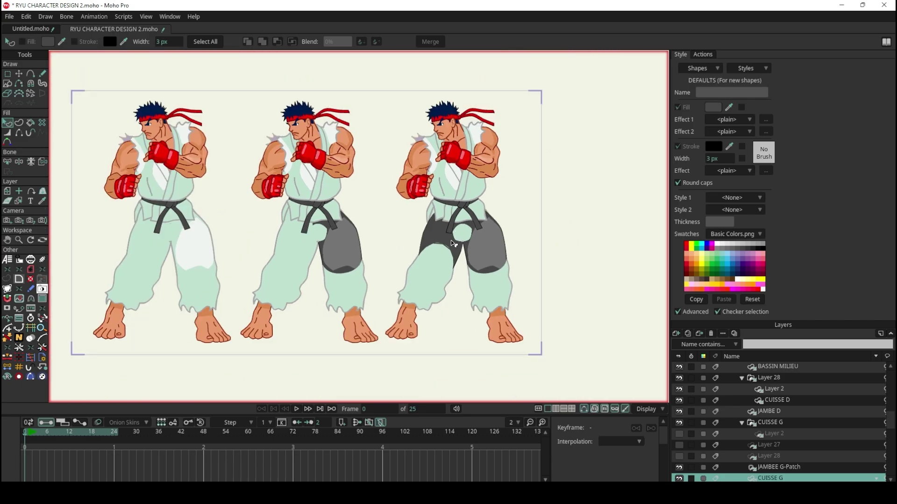
{"action": "scroll", "coordinate": [450, 240], "scroll_direction": "up", "scroll_amount": 2}
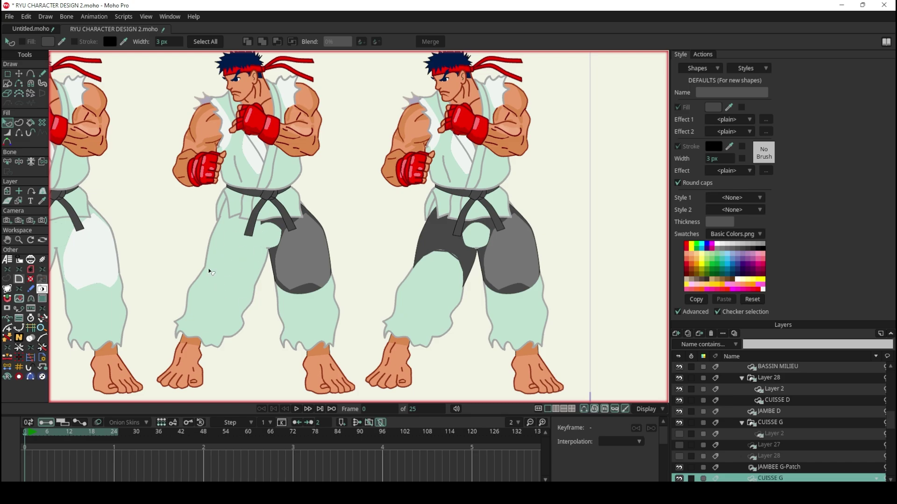
{"action": "scroll", "coordinate": [255, 252], "scroll_direction": "down", "scroll_amount": 1}
{"action": "scroll", "coordinate": [255, 252], "scroll_direction": "down", "scroll_amount": 2}
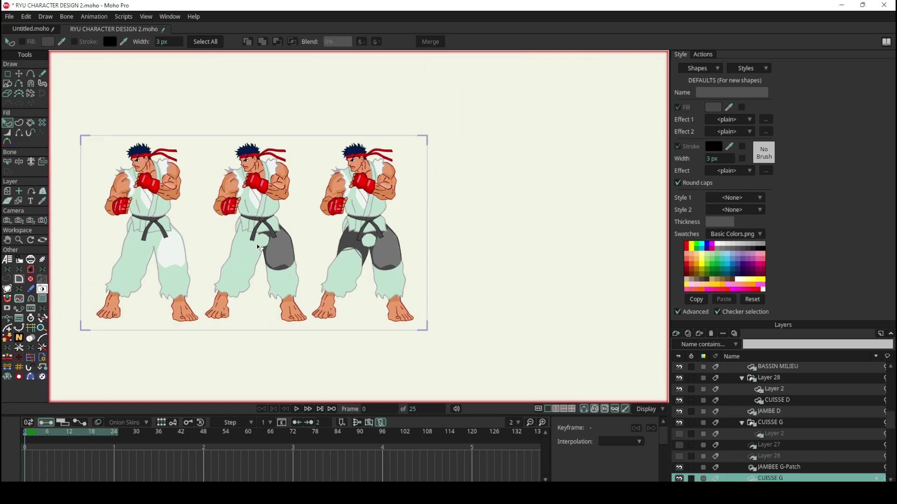
{"action": "scroll", "coordinate": [254, 252], "scroll_direction": "down", "scroll_amount": 1}
{"action": "scroll", "coordinate": [115, 231], "scroll_direction": "up", "scroll_amount": 2}
{"action": "scroll", "coordinate": [165, 276], "scroll_direction": "up", "scroll_amount": 1}
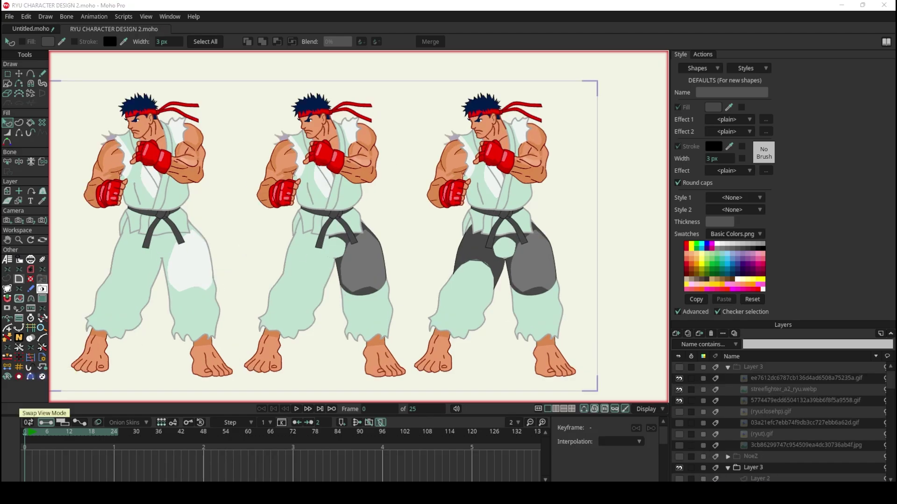
Select Layer 5 inside the Layer 3 group and collapse the nested group.
{"action": "left_click", "coordinate": [754, 467]}
{"action": "scroll", "coordinate": [774, 454], "scroll_direction": "down", "scroll_amount": 1}
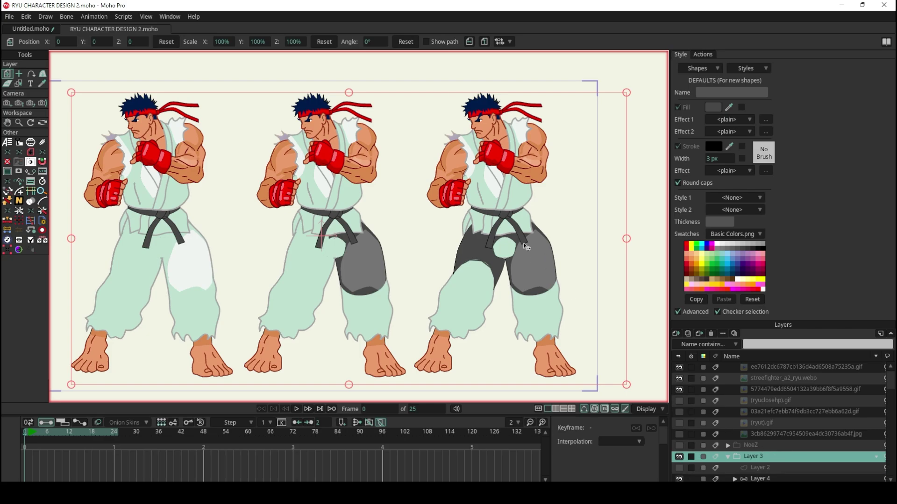
{"action": "scroll", "coordinate": [516, 224], "scroll_direction": "down", "scroll_amount": 2}
{"action": "scroll", "coordinate": [516, 223], "scroll_direction": "down", "scroll_amount": 1}
{"action": "scroll", "coordinate": [516, 223], "scroll_direction": "up", "scroll_amount": 1}
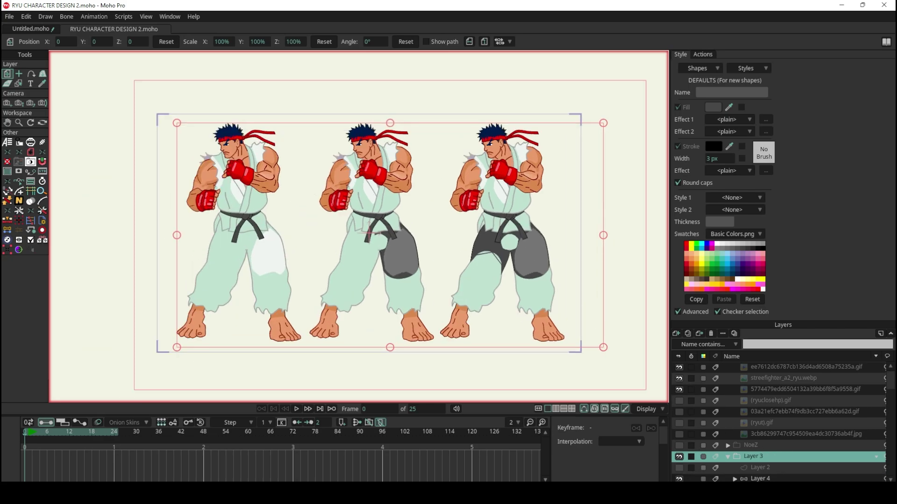
{"action": "scroll", "coordinate": [766, 460], "scroll_direction": "down", "scroll_amount": 4}
{"action": "left_click", "coordinate": [761, 446]}
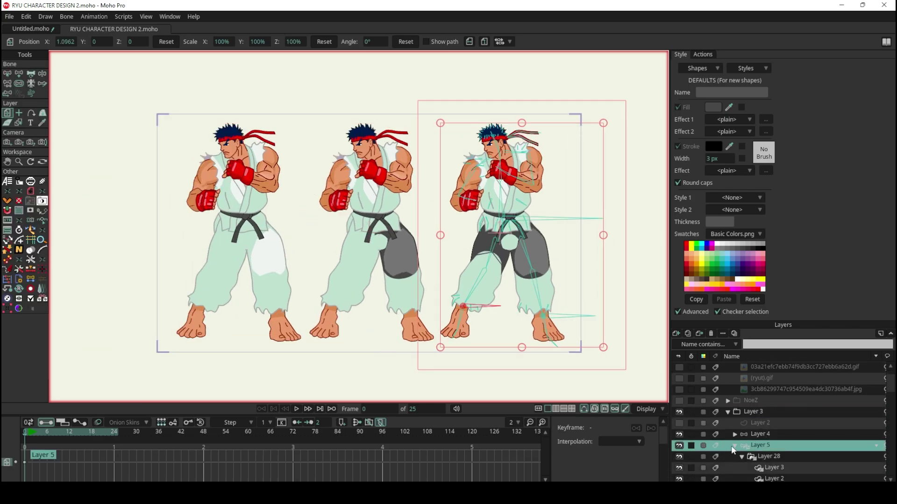
{"action": "left_click", "coordinate": [735, 456]}
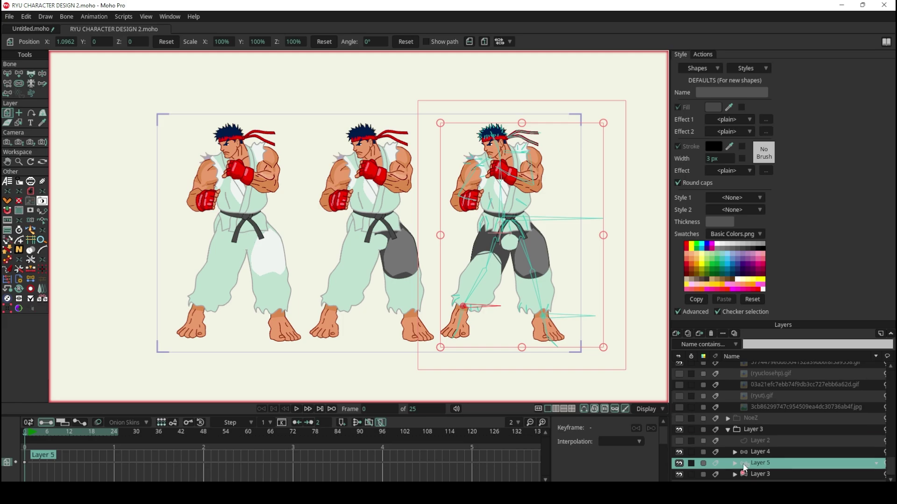
Break Layer 5's layer reference, then locate its original layer.
{"action": "right_click", "coordinate": [776, 464]}
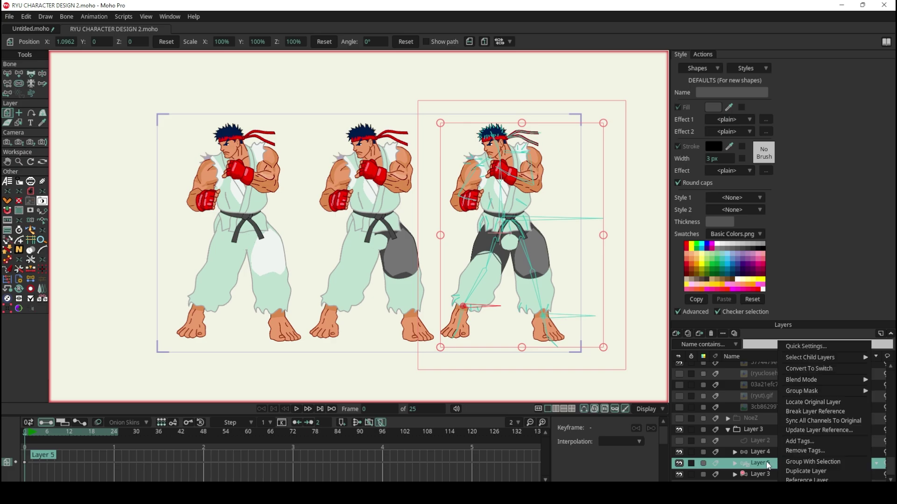
{"action": "left_click", "coordinate": [801, 413]}
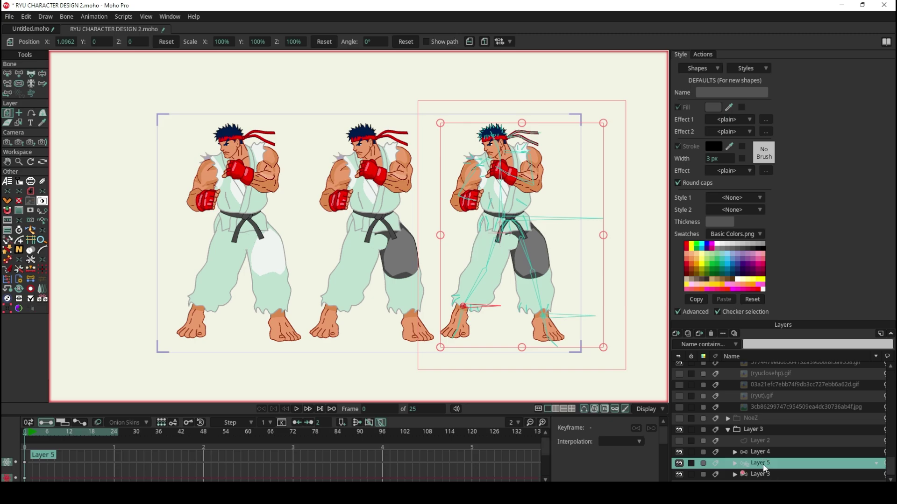
{"action": "right_click", "coordinate": [765, 464]}
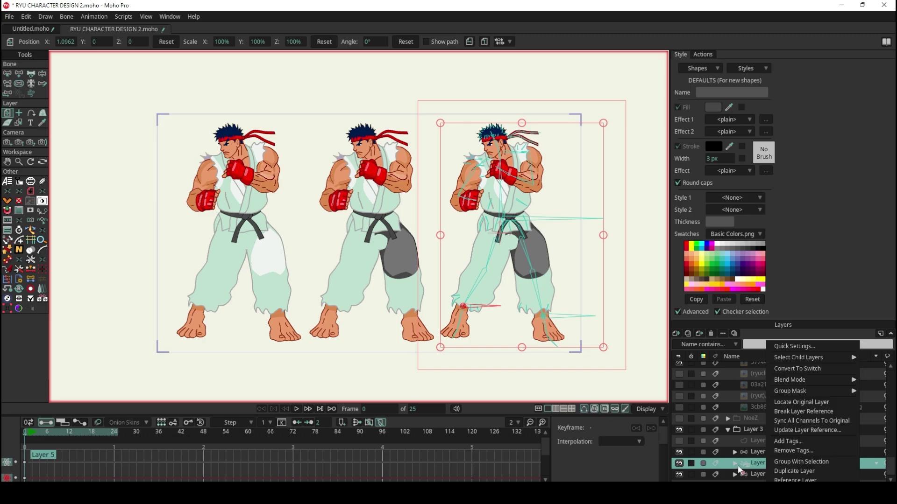
{"action": "left_click", "coordinate": [798, 402]}
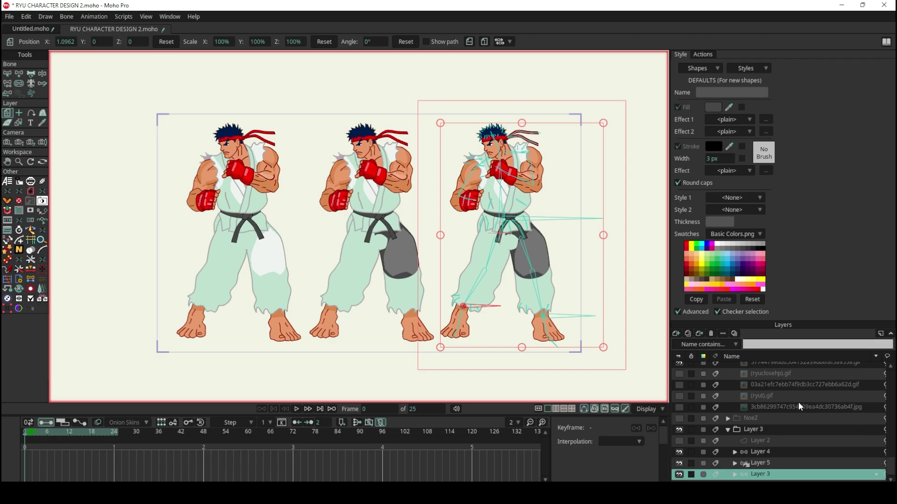
Save RYU CHARACTER DESIGN 2.moho and bring the Untitled spaceship scene forward.
{"action": "right_click", "coordinate": [761, 461]}
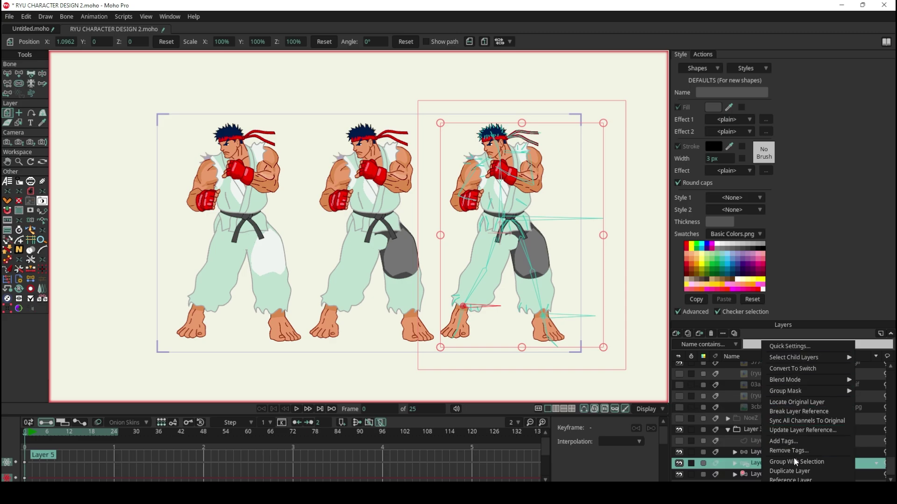
{"action": "left_click", "coordinate": [746, 467]}
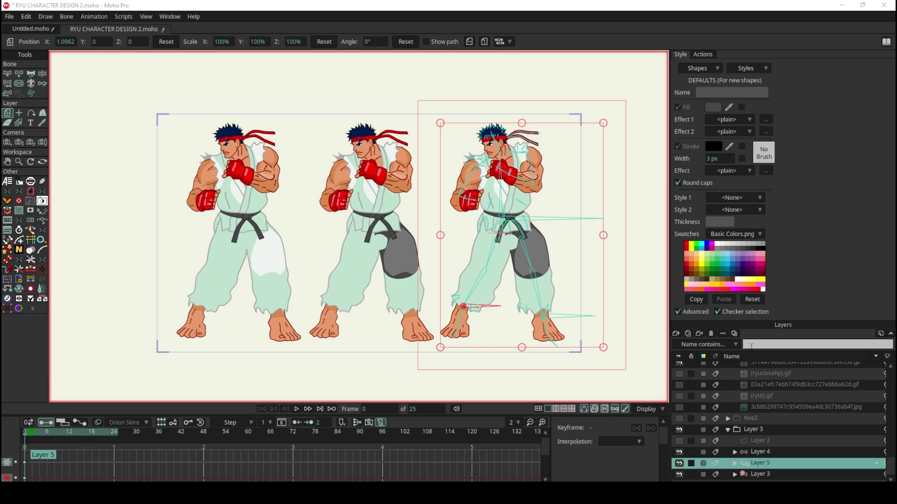
{"action": "key", "text": "ctrl+s"}
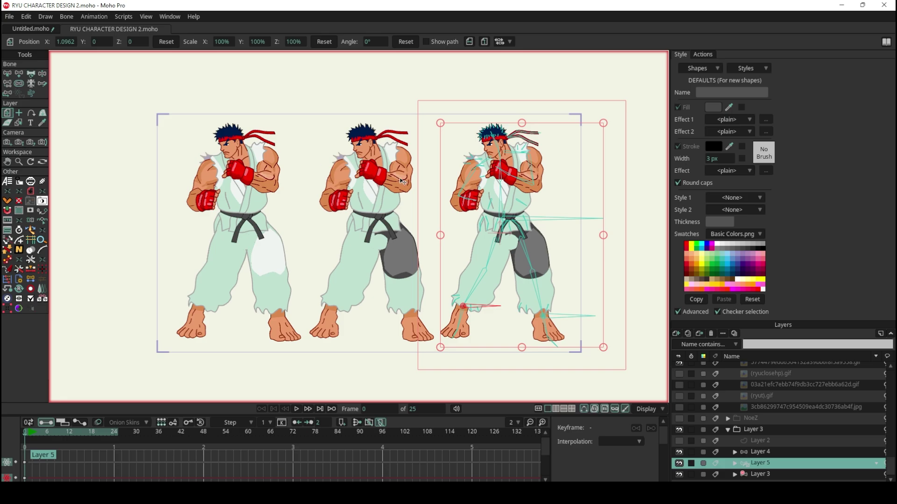
{"action": "left_click", "coordinate": [33, 29]}
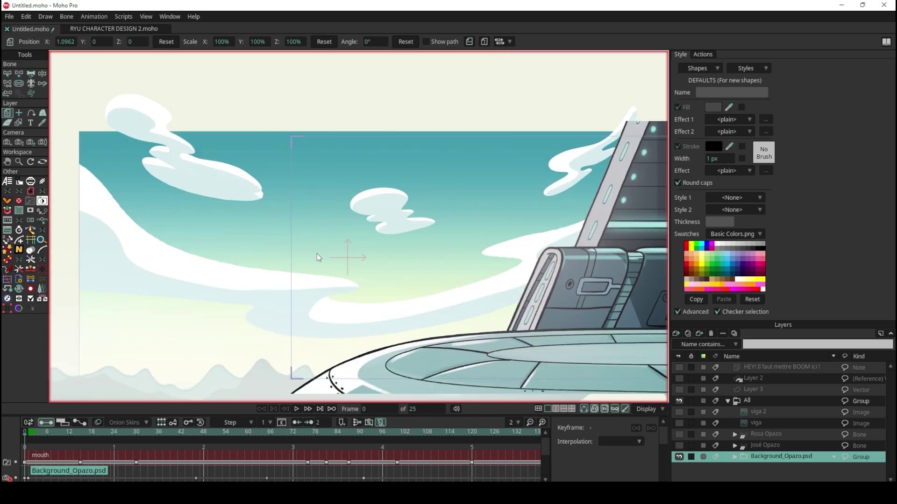
Import the second Layer 3 (three Ryus) from RYU CHARACTER DESIGN 2 by reference.
{"action": "key", "text": "4"}
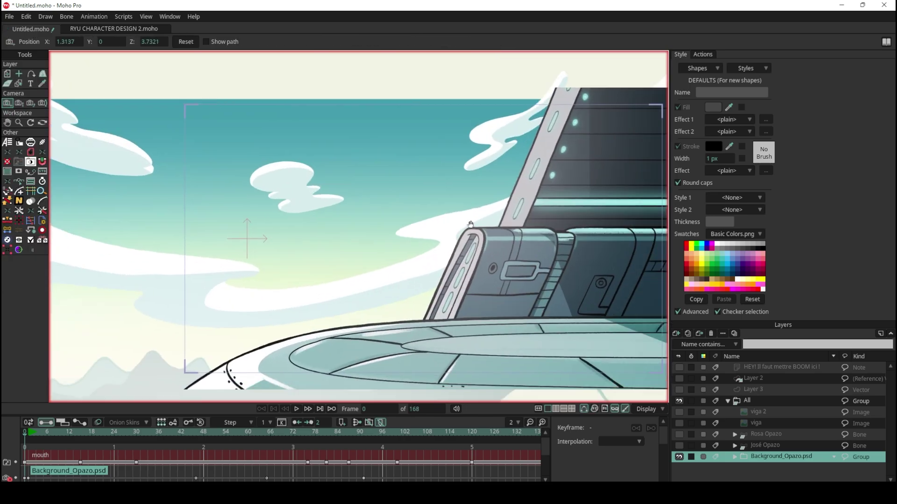
{"action": "scroll", "coordinate": [512, 248], "scroll_direction": "down", "scroll_amount": 3}
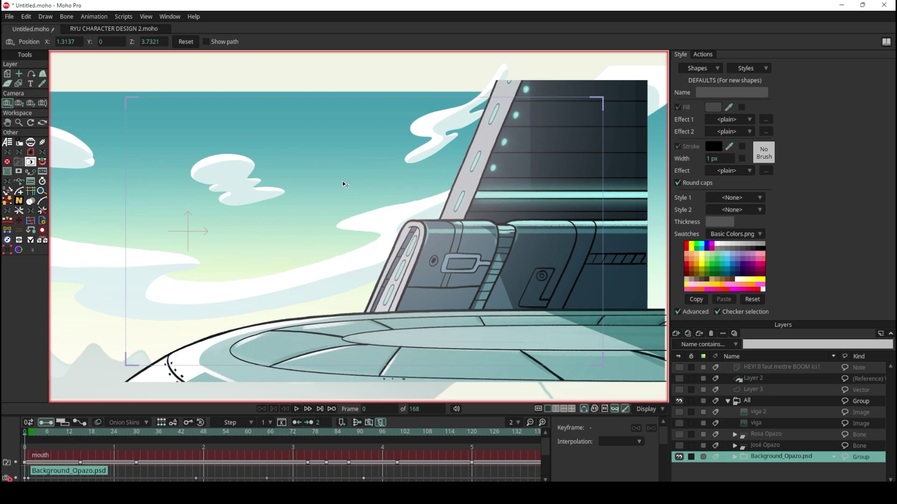
{"action": "left_click", "coordinate": [9, 17]}
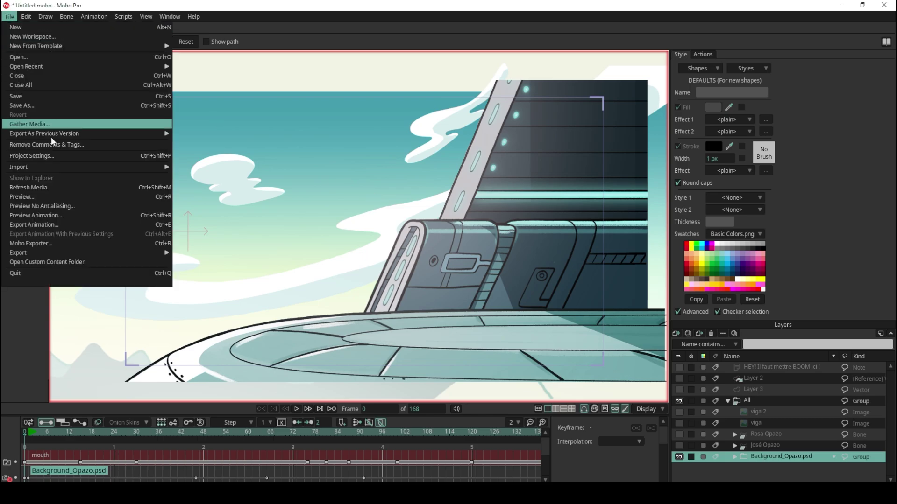
{"action": "mouse_move", "coordinate": [42, 167]}
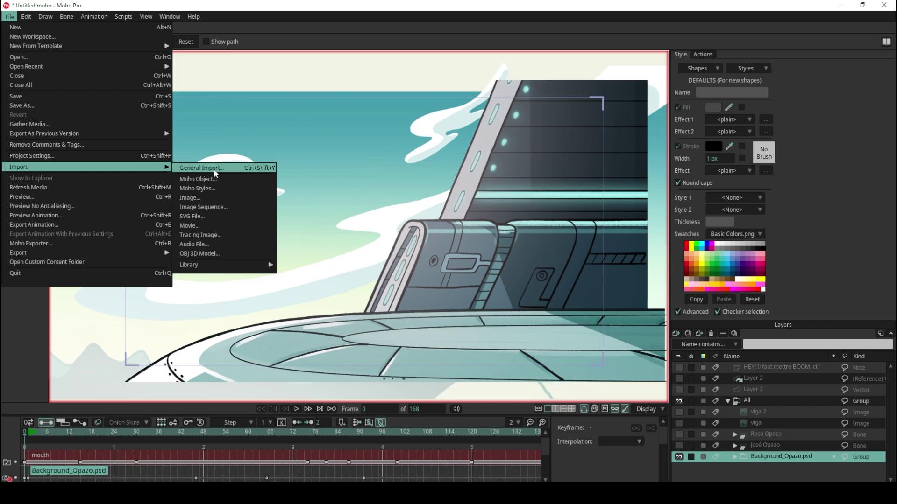
{"action": "left_click", "coordinate": [343, 30]}
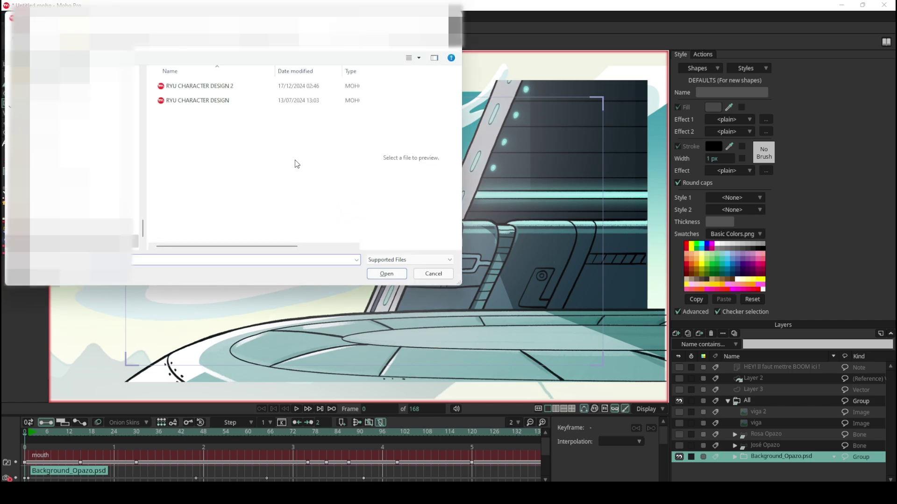
{"action": "left_click", "coordinate": [235, 89]}
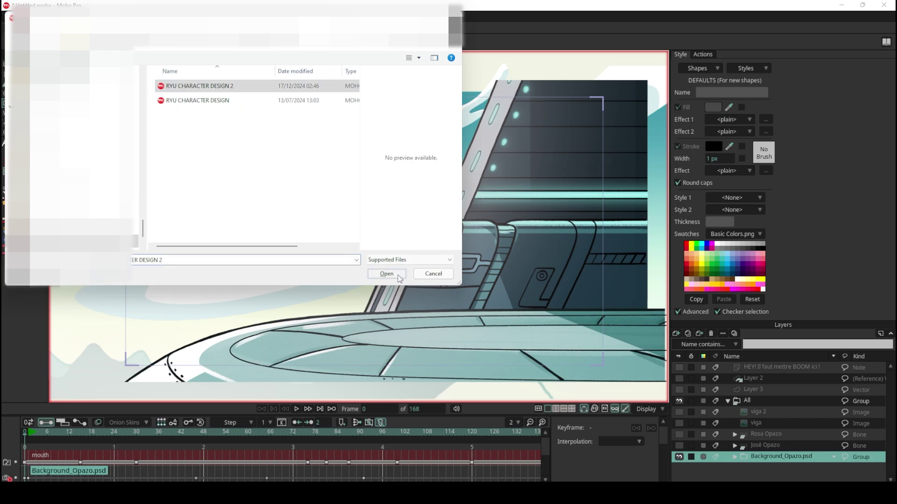
{"action": "left_click", "coordinate": [401, 275]}
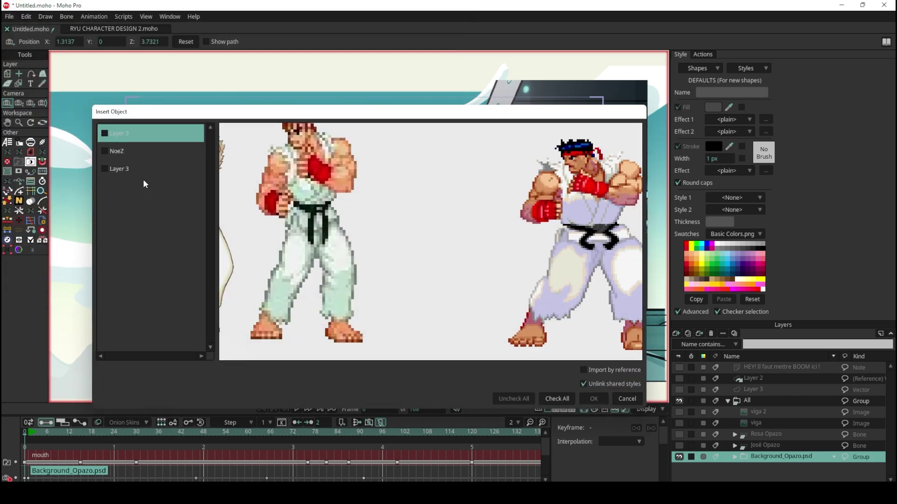
{"action": "left_click", "coordinate": [118, 168]}
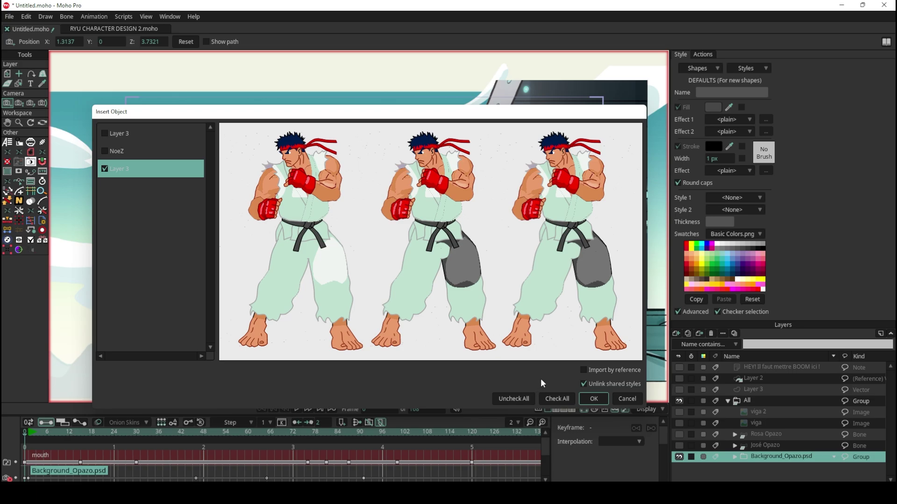
{"action": "left_click", "coordinate": [584, 370]}
{"action": "left_click", "coordinate": [595, 399]}
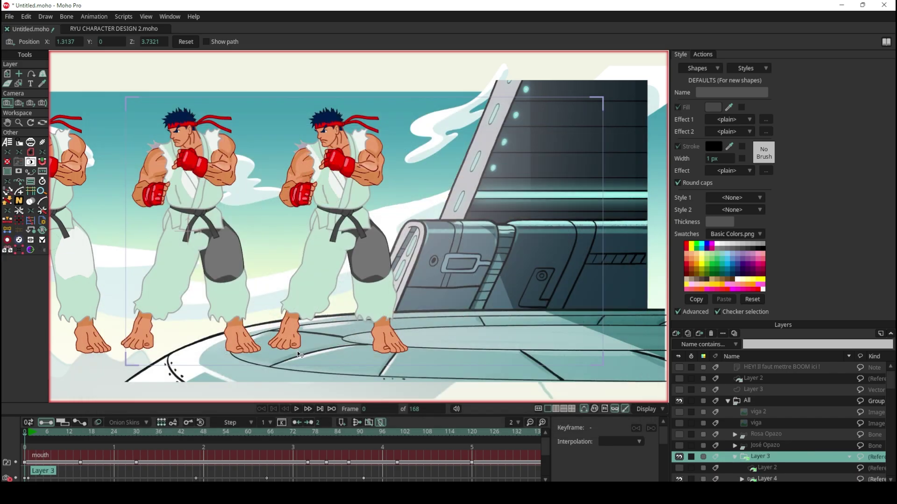
{"action": "scroll", "coordinate": [352, 279], "scroll_direction": "down", "scroll_amount": 2}
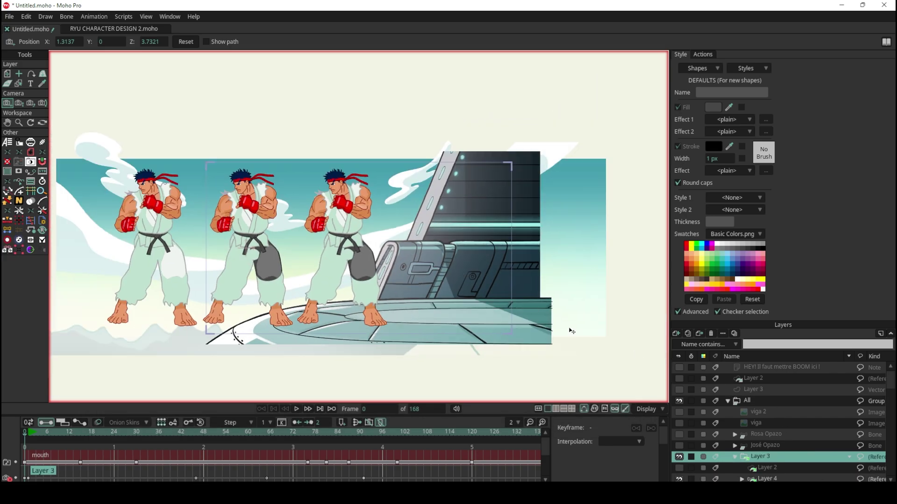
Move the imported Ryu layer right to Position X 1.502, then return to RYU CHARACTER DESIGN 2.moho.
{"action": "left_click", "coordinate": [7, 73]}
{"action": "mouse_move", "coordinate": [389, 281]}
{"action": "left_mouse_down"}
{"action": "mouse_move", "coordinate": [417, 280]}
{"action": "mouse_move", "coordinate": [416, 261]}
{"action": "left_mouse_up"}
{"action": "scroll", "coordinate": [416, 262], "scroll_direction": "up", "scroll_amount": 1}
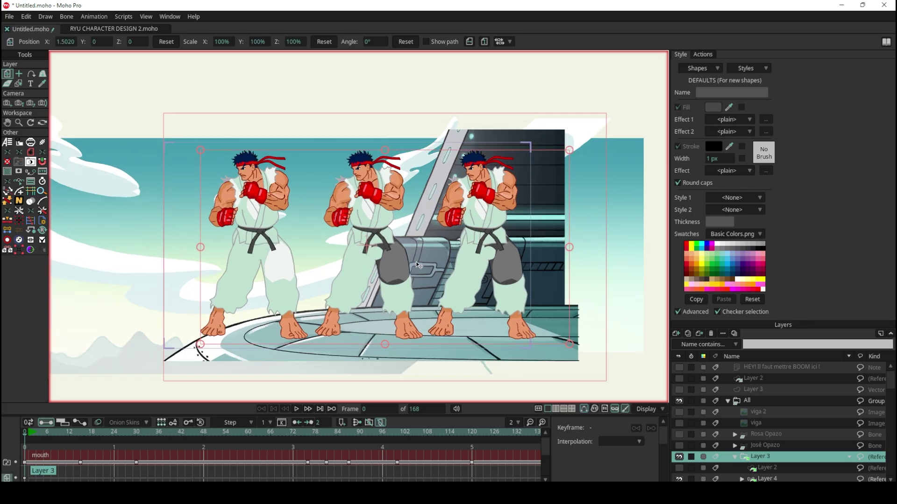
{"action": "scroll", "coordinate": [417, 264], "scroll_direction": "up", "scroll_amount": 1}
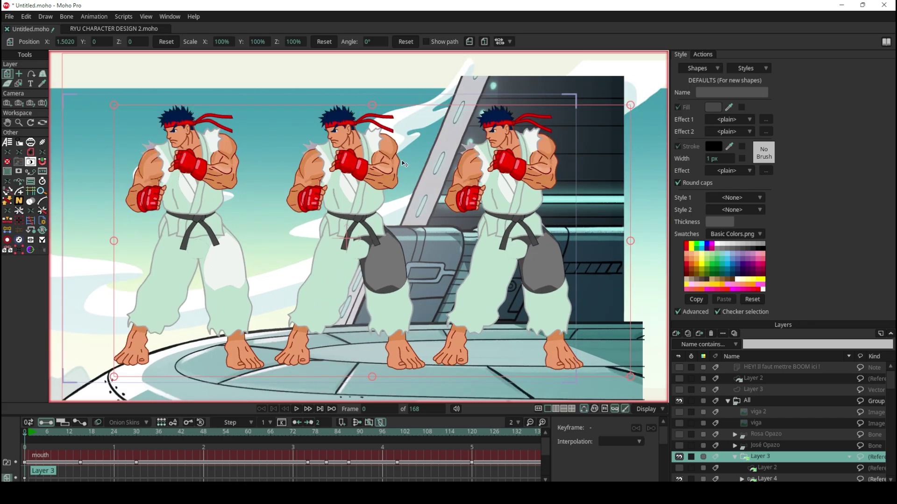
{"action": "left_click", "coordinate": [124, 30]}
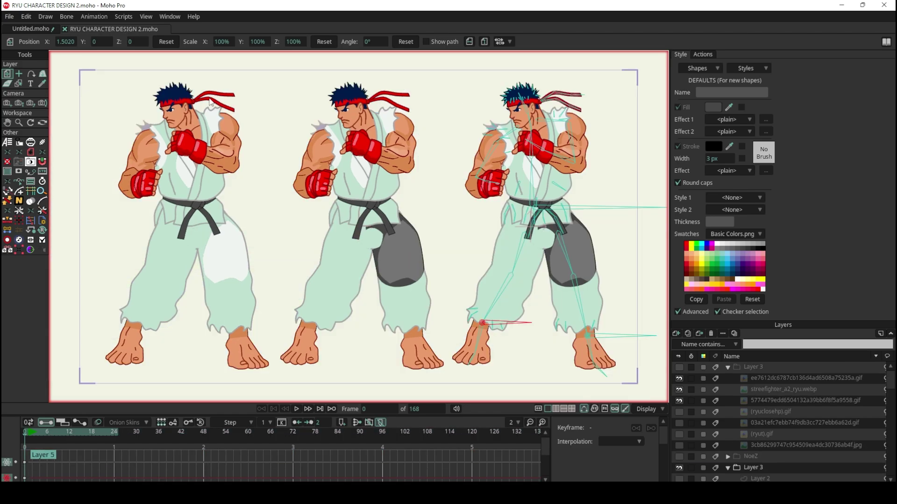
Expand Layer 3 and select the BANDEAU headband layer for shape selection.
{"action": "scroll", "coordinate": [801, 460], "scroll_direction": "down", "scroll_amount": 3}
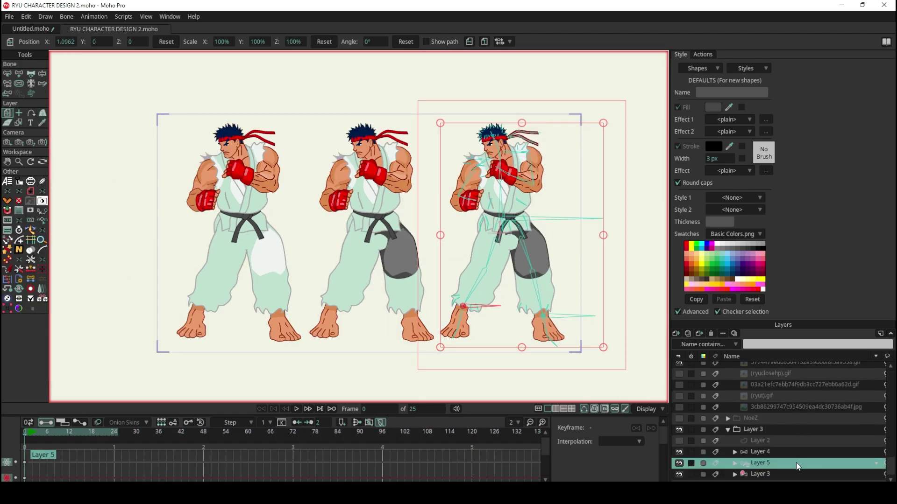
{"action": "left_click", "coordinate": [735, 474]}
{"action": "scroll", "coordinate": [772, 472], "scroll_direction": "down", "scroll_amount": 3}
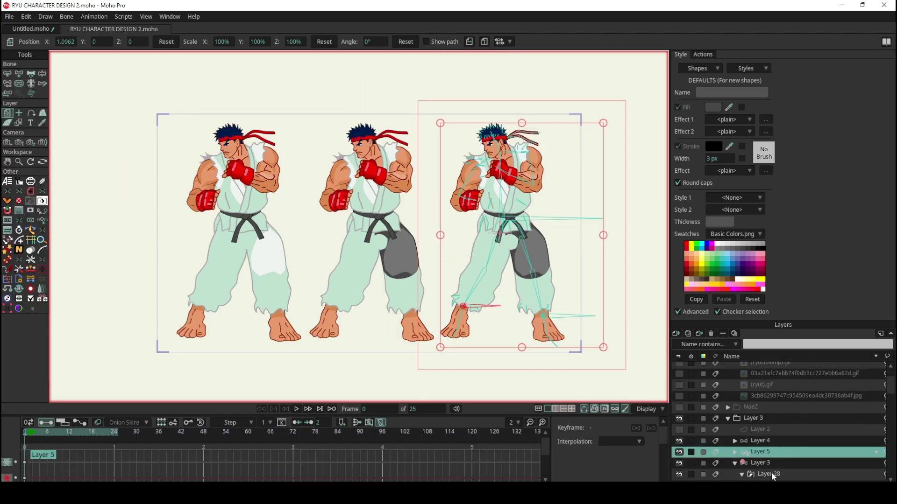
{"action": "scroll", "coordinate": [474, 223], "scroll_direction": "up", "scroll_amount": 2}
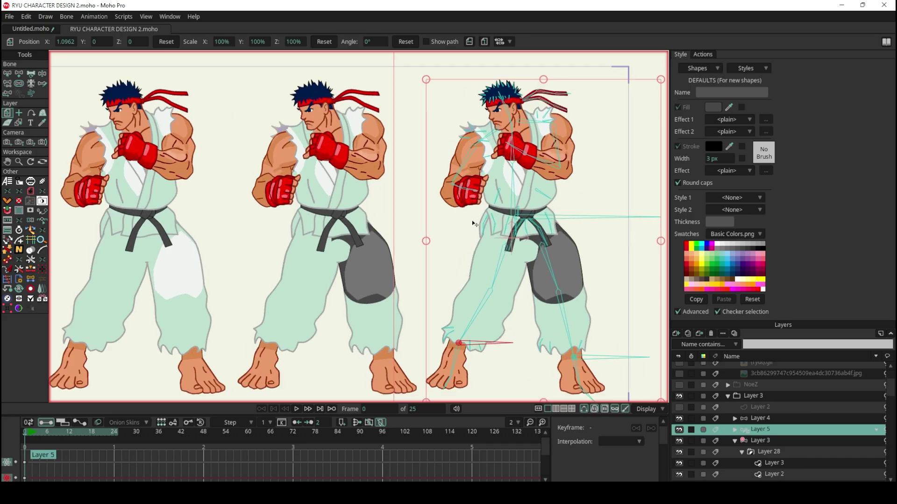
{"action": "scroll", "coordinate": [330, 98], "scroll_direction": "up", "scroll_amount": 2}
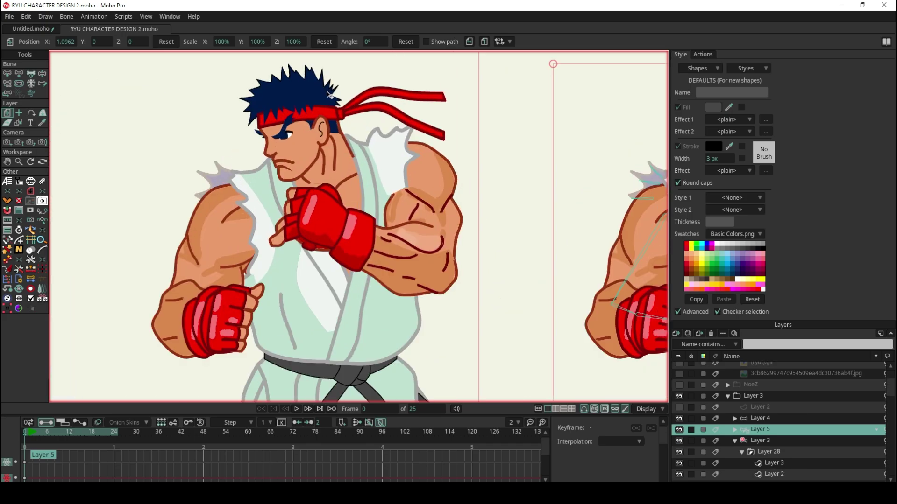
{"action": "scroll", "coordinate": [330, 100], "scroll_direction": "up", "scroll_amount": 2}
{"action": "left_click", "coordinate": [328, 111], "text": "ctrl+alt"}
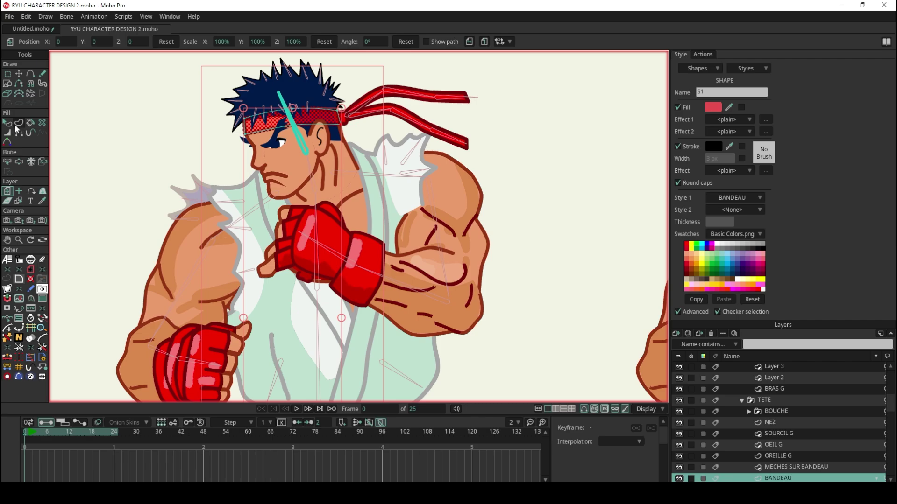
{"action": "key", "text": "q"}
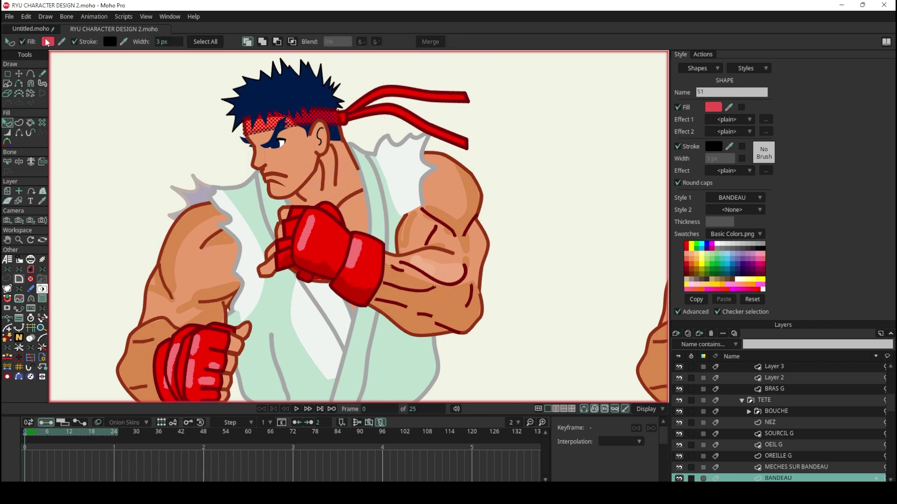
Change the headband fill to bright green 25EE10, then return to Untitled.moho.
{"action": "left_click", "coordinate": [47, 42]}
{"action": "left_click_drag", "start_coordinate": [471, 259], "coordinate": [472, 215]}
{"action": "left_click", "coordinate": [438, 214]}
{"action": "left_click", "coordinate": [468, 258]}
{"action": "left_click", "coordinate": [448, 189]}
{"action": "left_click", "coordinate": [487, 308]}
{"action": "scroll", "coordinate": [569, 196], "scroll_direction": "down", "scroll_amount": 5}
{"action": "scroll", "coordinate": [569, 196], "scroll_direction": "up", "scroll_amount": 1}
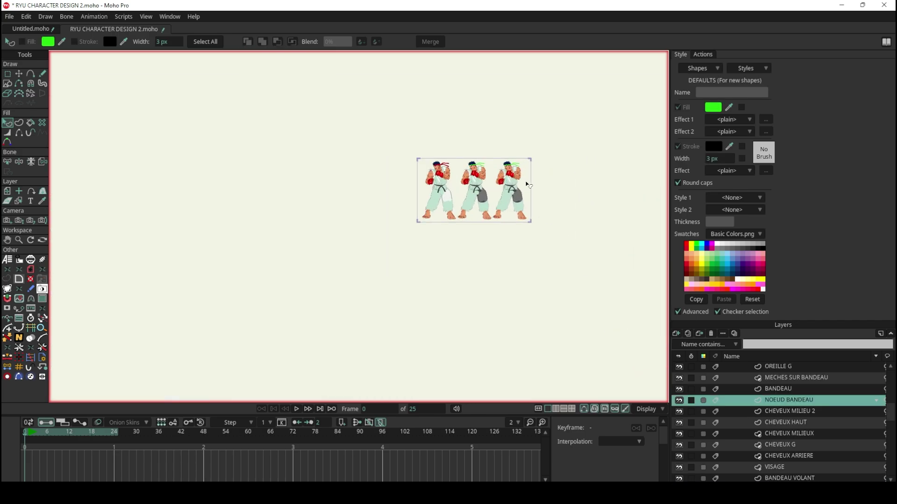
{"action": "scroll", "coordinate": [569, 196], "scroll_direction": "up", "scroll_amount": 2}
{"action": "scroll", "coordinate": [429, 148], "scroll_direction": "up", "scroll_amount": 2}
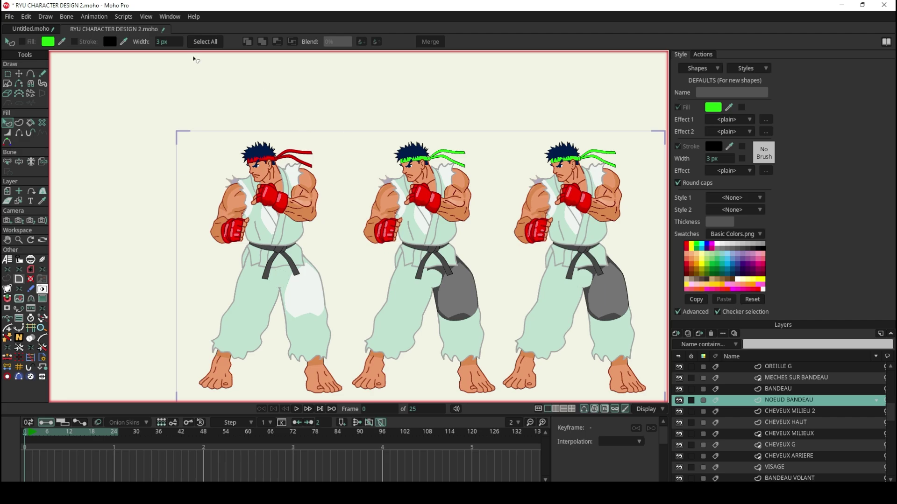
{"action": "left_click", "coordinate": [29, 30]}
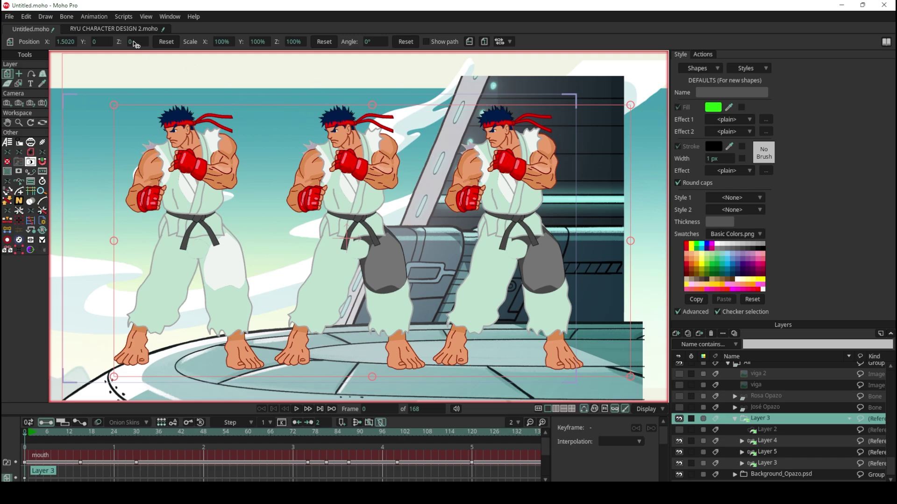
Save RYU CHARACTER DESIGN 2.moho with the green headbands, then return to Untitled.moho.
{"action": "left_click", "coordinate": [126, 28]}
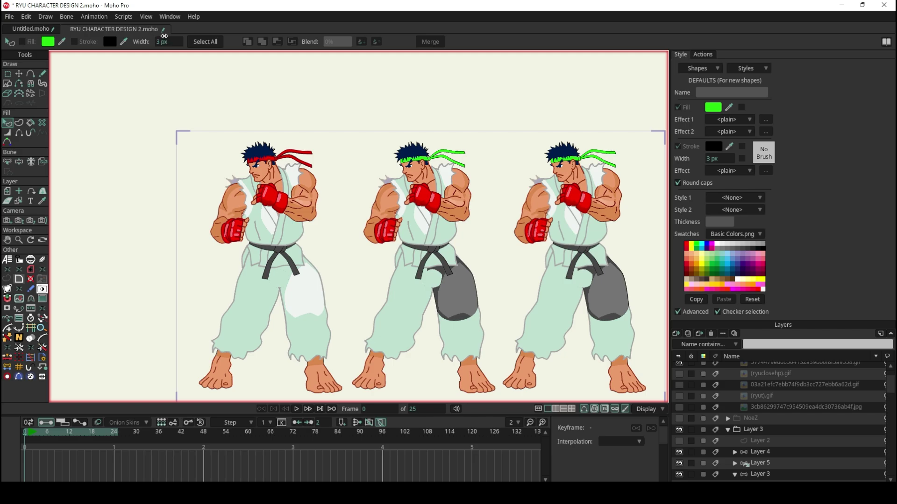
{"action": "mouse_move", "coordinate": [116, 29]}
{"action": "left_click", "coordinate": [9, 17]}
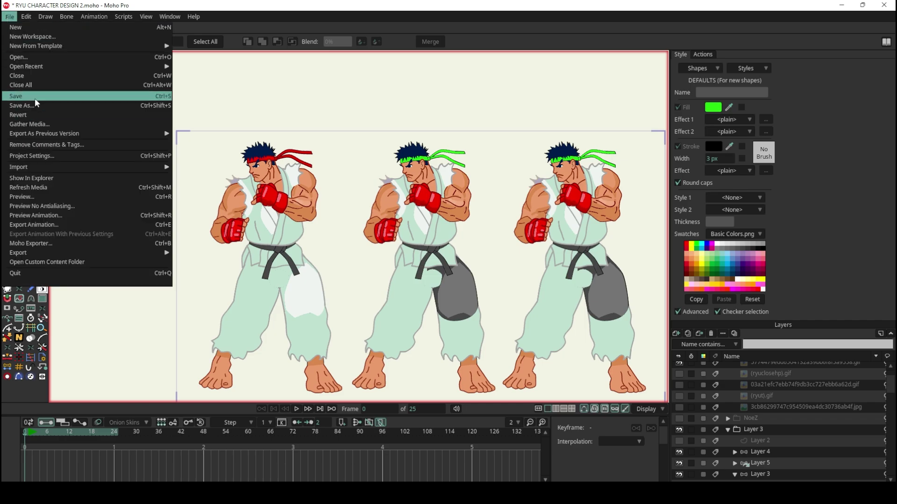
{"action": "left_click", "coordinate": [253, 12]}
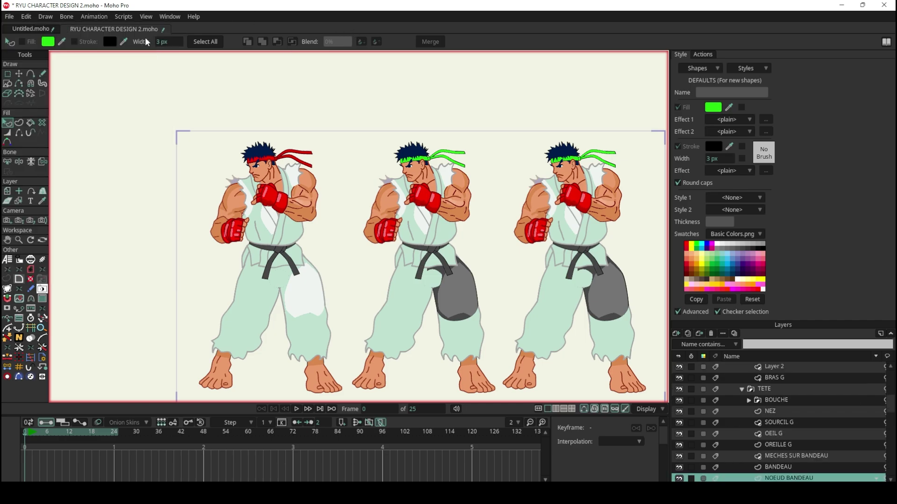
{"action": "key", "text": "ctrl+s"}
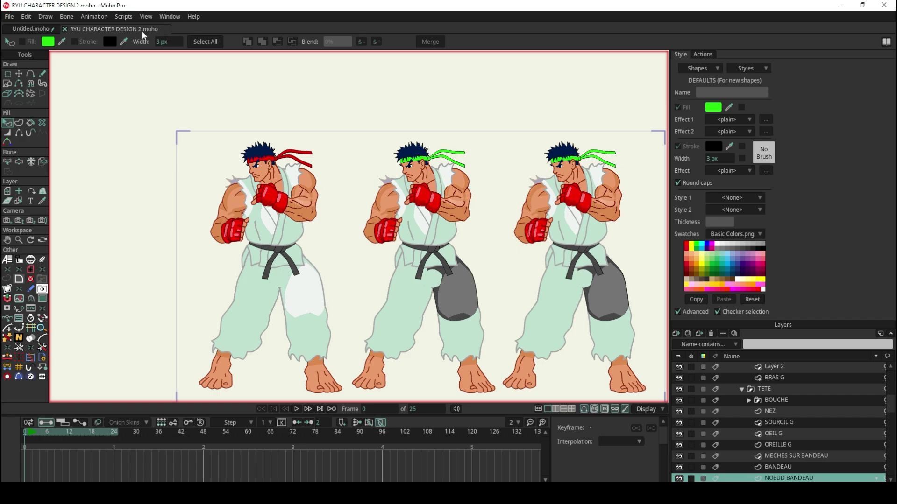
{"action": "left_click", "coordinate": [29, 27]}
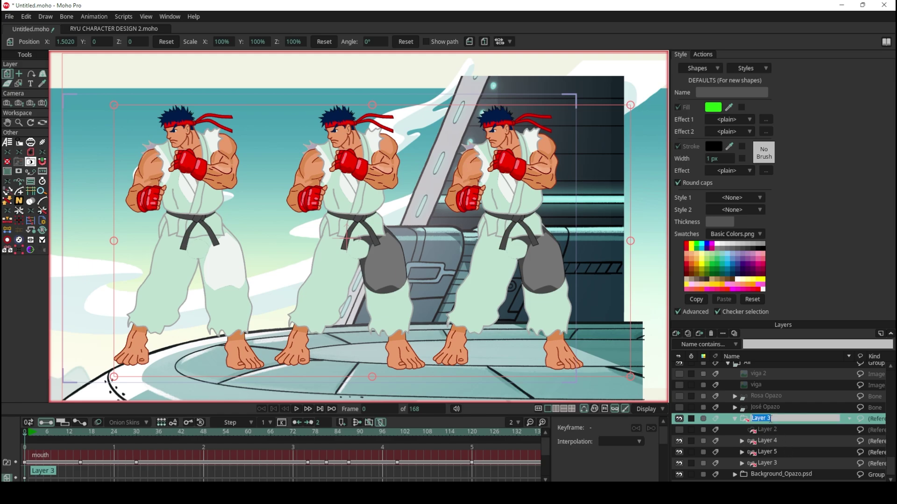
Update Layer 3's reference with default options and inspect the middle Ryu's headband.
{"action": "right_click", "coordinate": [754, 422]}
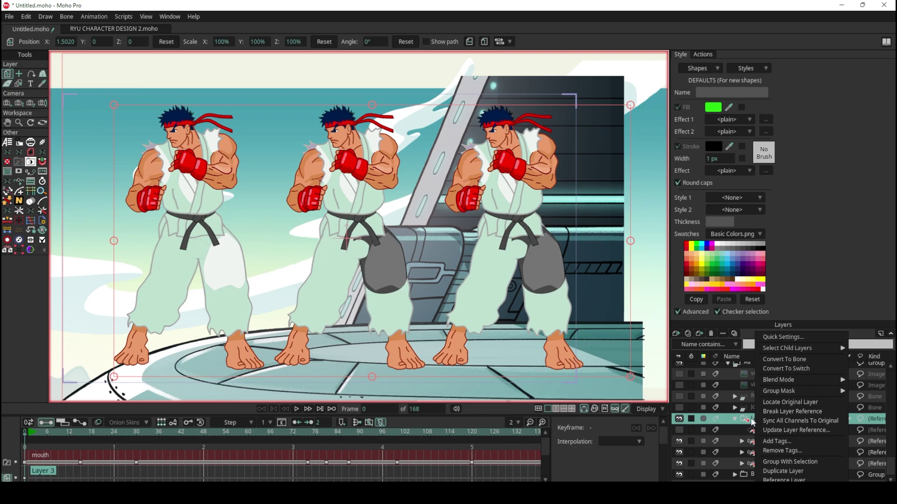
{"action": "left_click", "coordinate": [784, 433]}
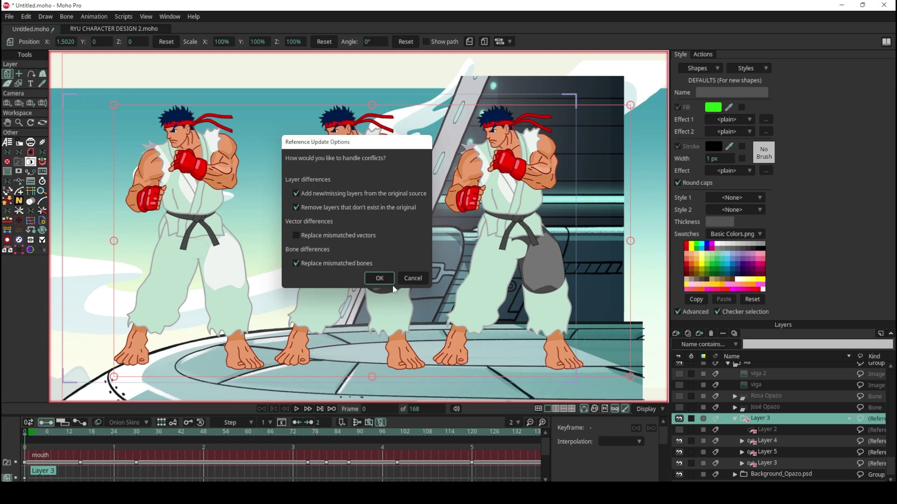
{"action": "left_click", "coordinate": [388, 279]}
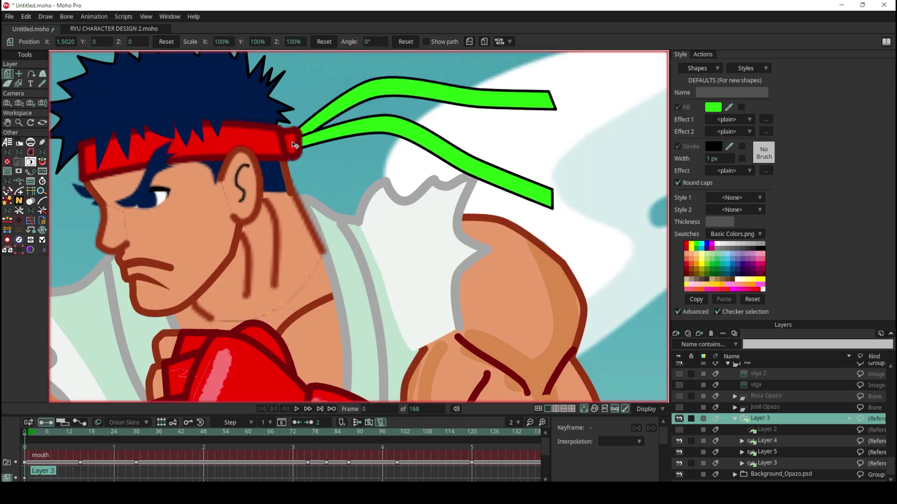
{"action": "left_click", "coordinate": [309, 150], "text": "ctrl+alt"}
{"action": "left_click", "coordinate": [248, 147], "text": "ctrl+alt"}
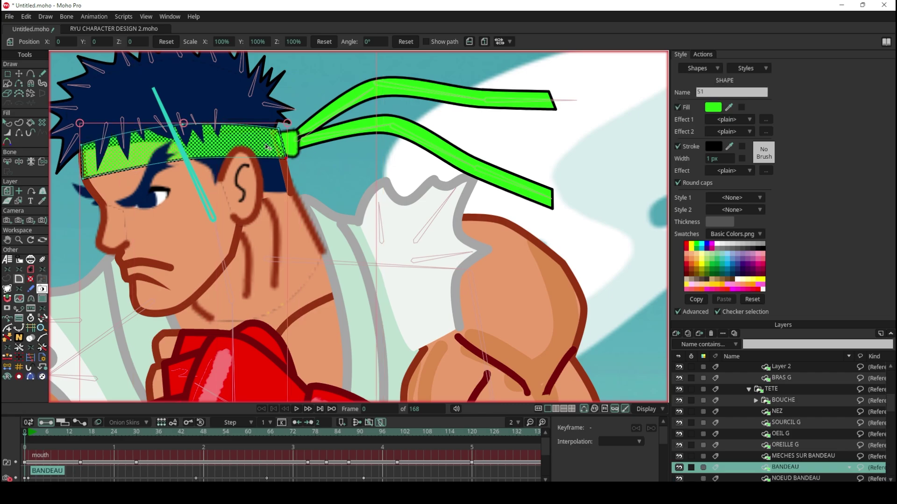
{"action": "key", "text": "ctrl+r"}
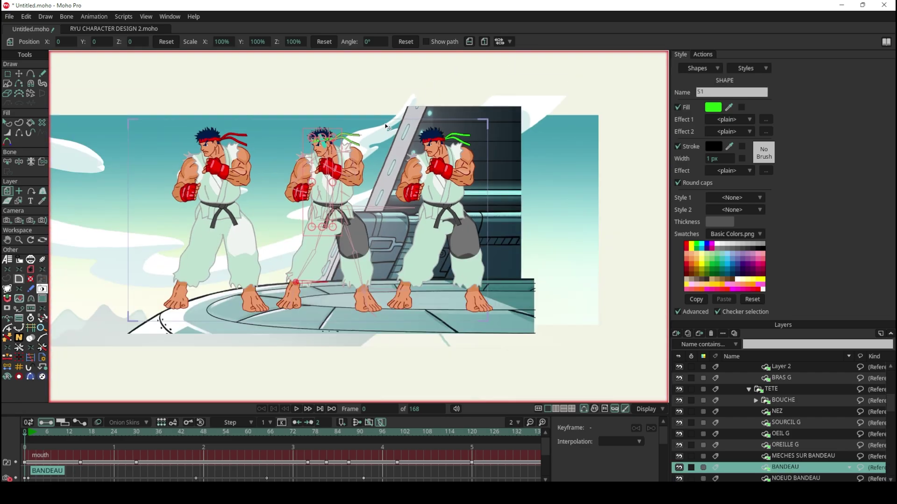
Inspect the right Ryu's headband layers, then clear the selection to view the scene.
{"action": "scroll", "coordinate": [366, 107], "scroll_direction": "up", "scroll_amount": 5}
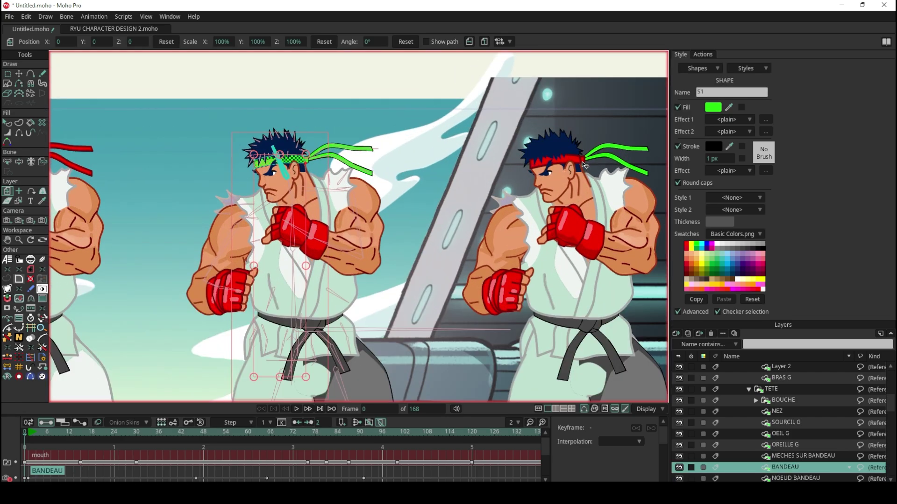
{"action": "left_click", "coordinate": [575, 169], "text": "ctrl+alt"}
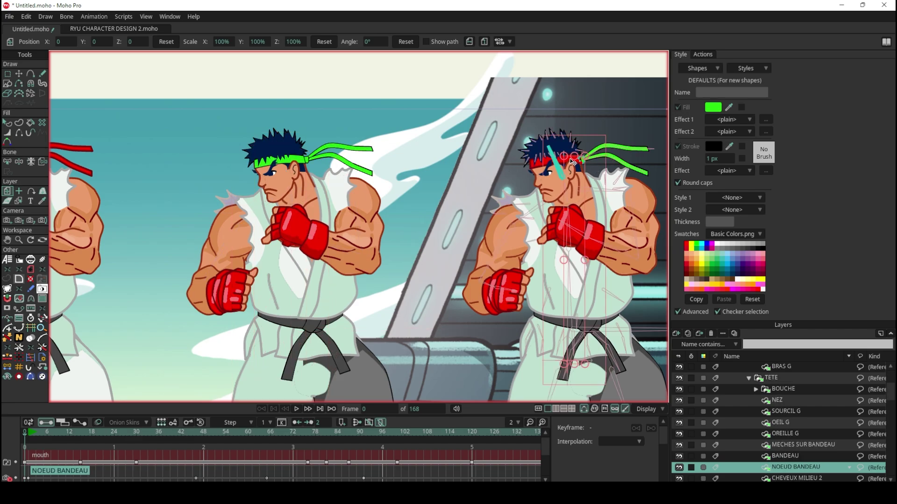
{"action": "left_click", "coordinate": [560, 165], "text": "ctrl+alt"}
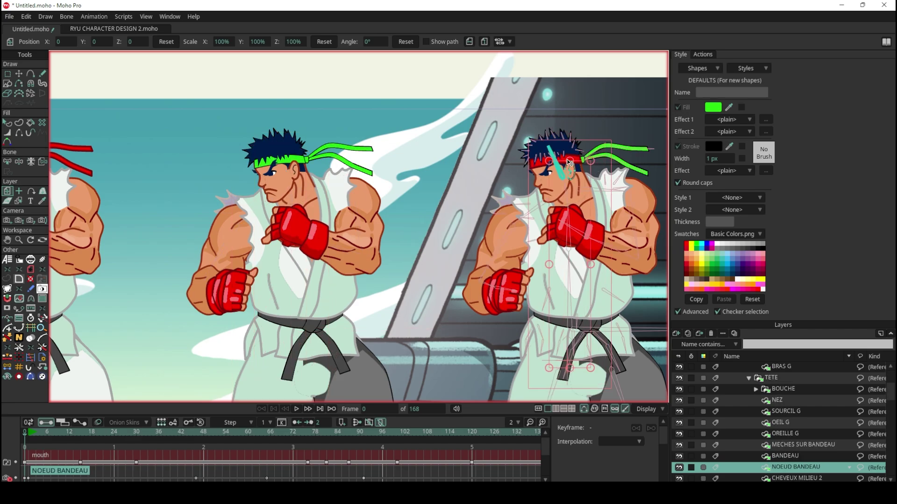
{"action": "left_click", "coordinate": [539, 168], "text": "ctrl+alt"}
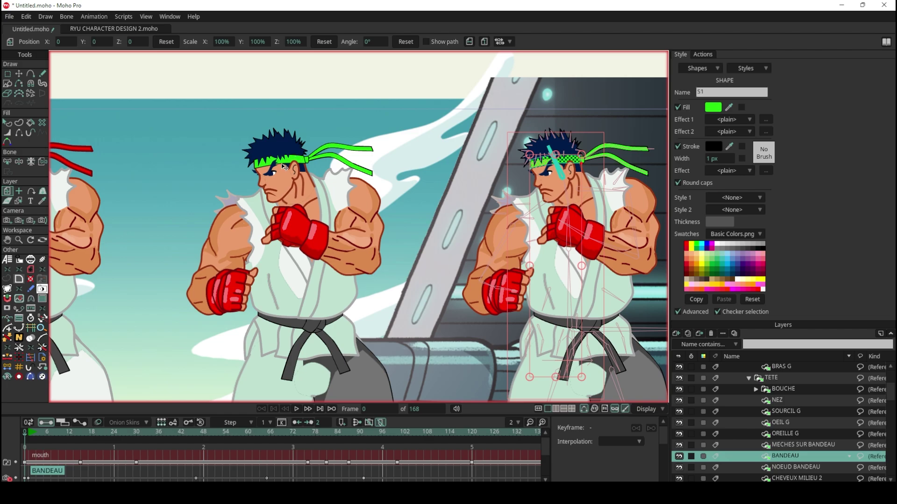
{"action": "scroll", "coordinate": [285, 158], "scroll_direction": "up", "scroll_amount": 1}
{"action": "scroll", "coordinate": [285, 159], "scroll_direction": "up", "scroll_amount": 2}
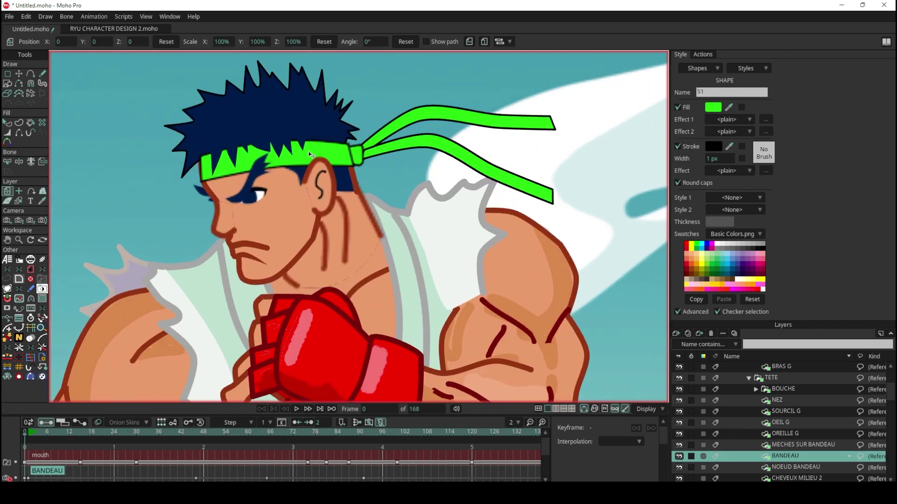
{"action": "scroll", "coordinate": [311, 155], "scroll_direction": "down", "scroll_amount": 5}
{"action": "scroll", "coordinate": [118, 325], "scroll_direction": "up", "scroll_amount": 3}
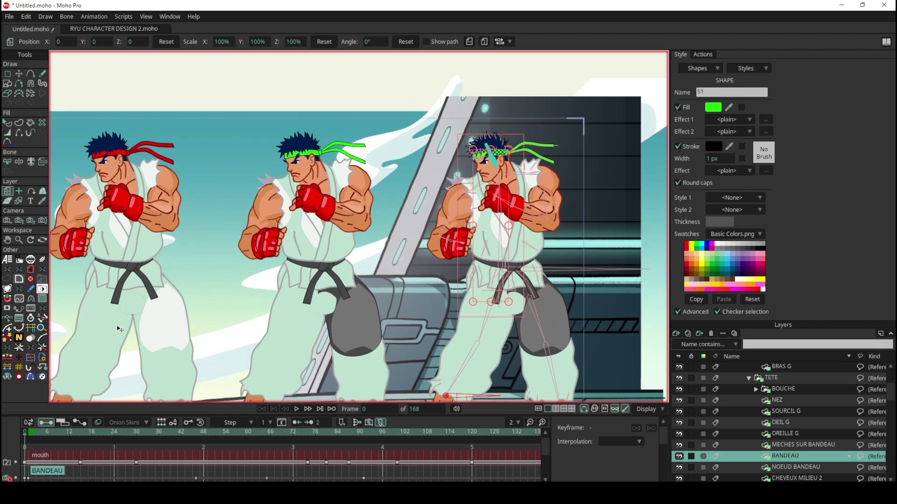
{"action": "left_click", "coordinate": [7, 122]}
{"action": "left_click", "coordinate": [198, 98]}
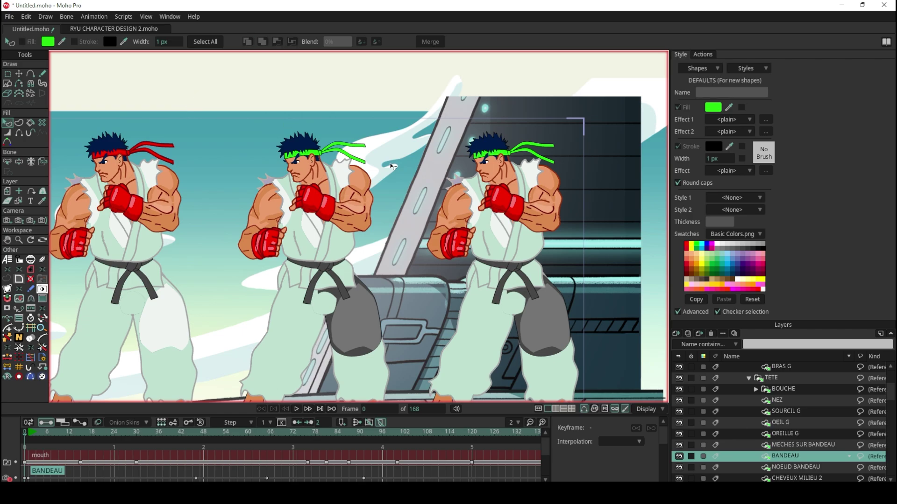
{"action": "scroll", "coordinate": [405, 168], "scroll_direction": "down", "scroll_amount": 3}
{"action": "scroll", "coordinate": [405, 168], "scroll_direction": "up", "scroll_amount": 3}
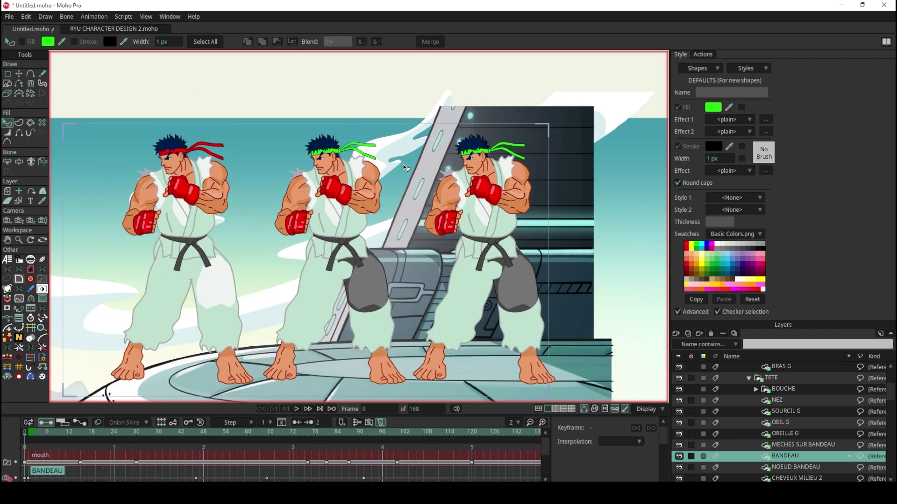
{"action": "left_click", "coordinate": [142, 31]}
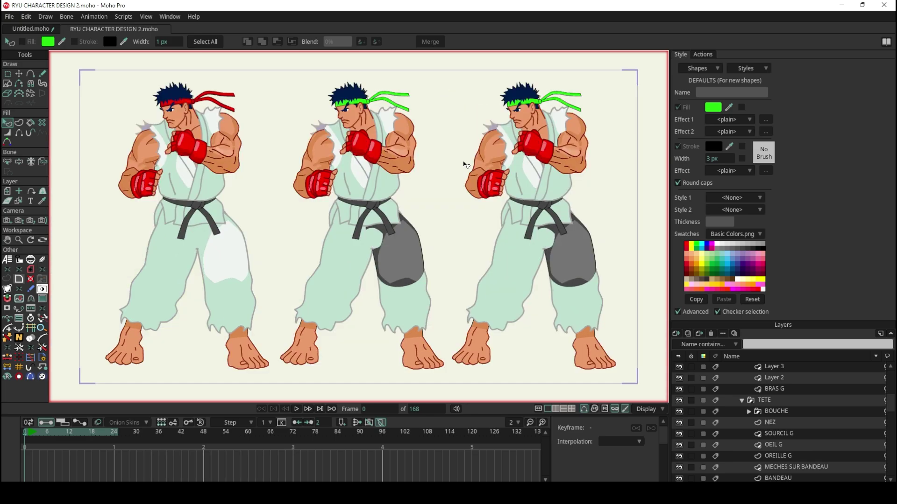
{"action": "scroll", "coordinate": [464, 165], "scroll_direction": "down", "scroll_amount": 1}
{"action": "left_click", "coordinate": [20, 29]}
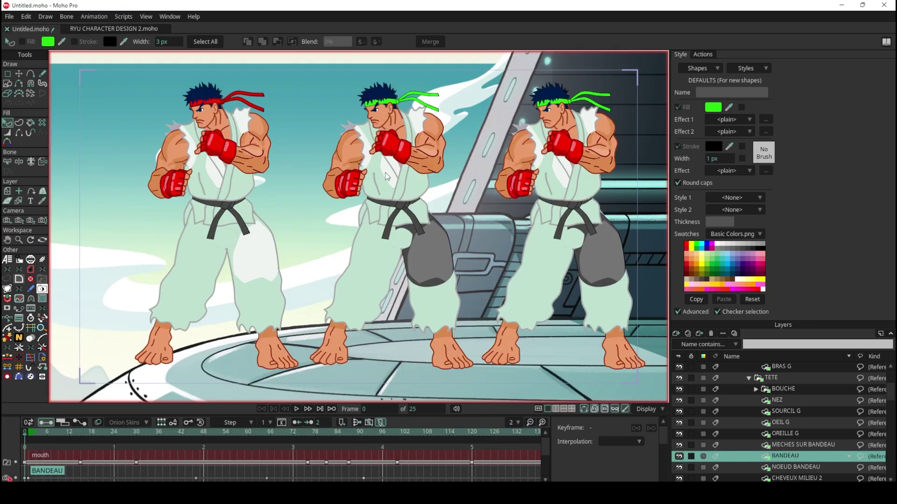
{"action": "scroll", "coordinate": [387, 177], "scroll_direction": "down", "scroll_amount": 2}
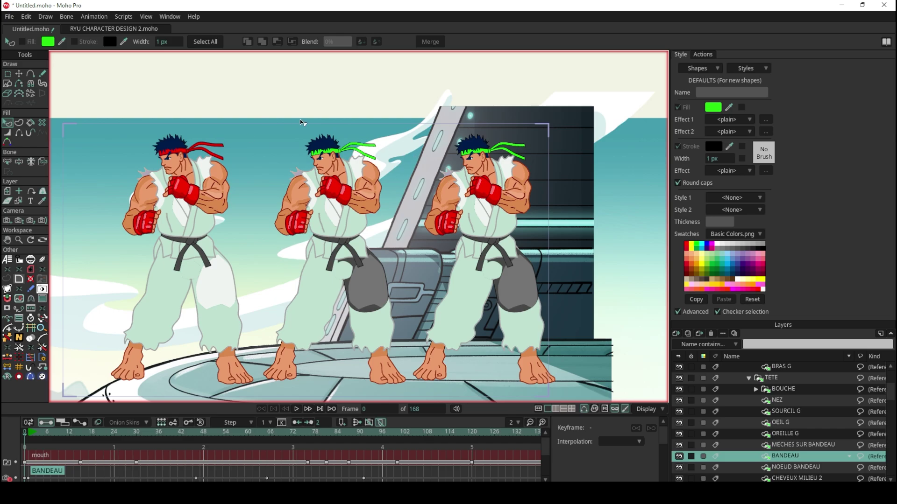
{"action": "scroll", "coordinate": [794, 408], "scroll_direction": "down", "scroll_amount": 3}
{"action": "scroll", "coordinate": [794, 403], "scroll_direction": "down", "scroll_amount": 2}
{"action": "scroll", "coordinate": [788, 401], "scroll_direction": "down", "scroll_amount": 3}
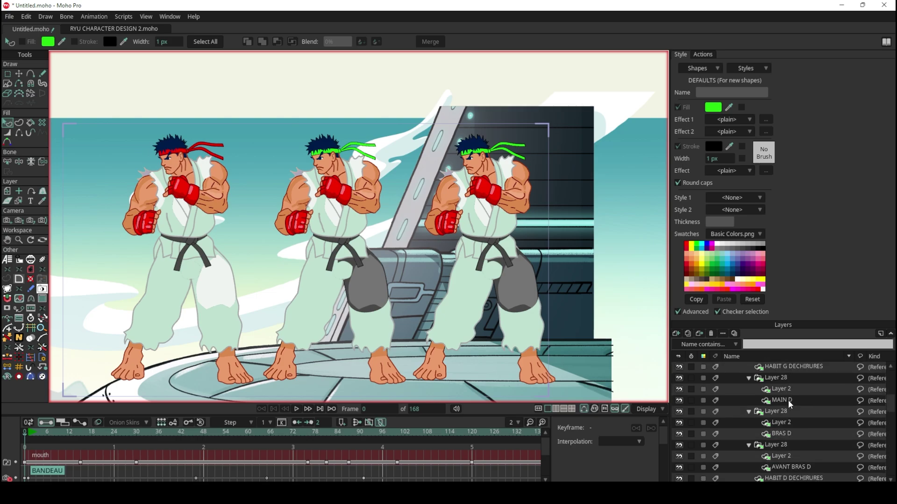
{"action": "scroll", "coordinate": [788, 401], "scroll_direction": "down", "scroll_amount": 2}
{"action": "scroll", "coordinate": [808, 416], "scroll_direction": "down", "scroll_amount": 3}
{"action": "scroll", "coordinate": [832, 435], "scroll_direction": "down", "scroll_amount": 3}
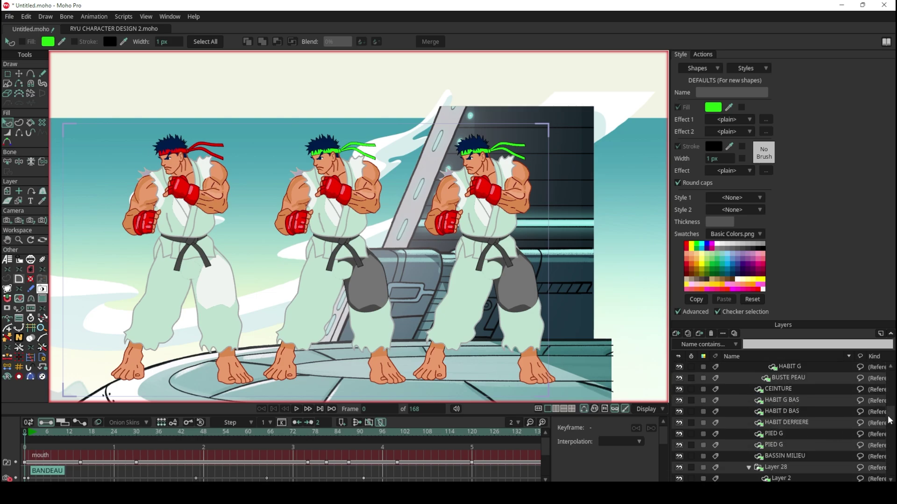
{"action": "scroll", "coordinate": [889, 421], "scroll_direction": "down", "scroll_amount": 5}
{"action": "left_click_drag", "start_coordinate": [890, 402], "coordinate": [892, 385]}
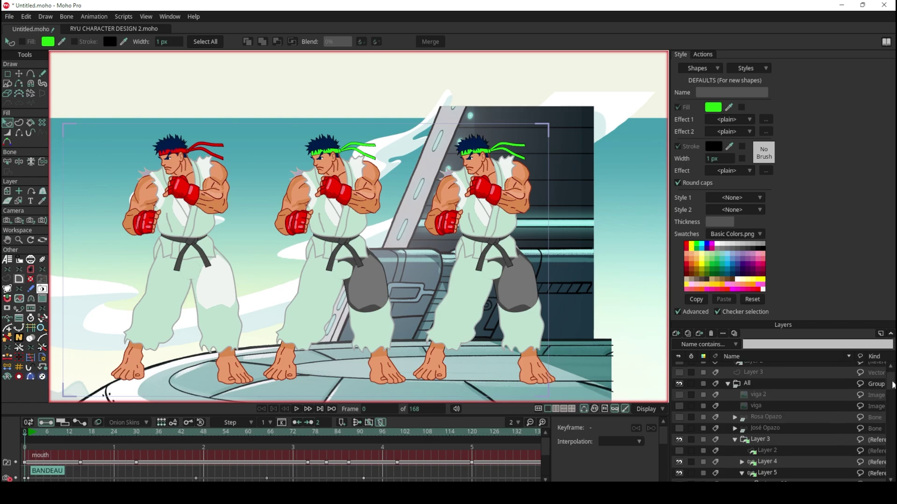